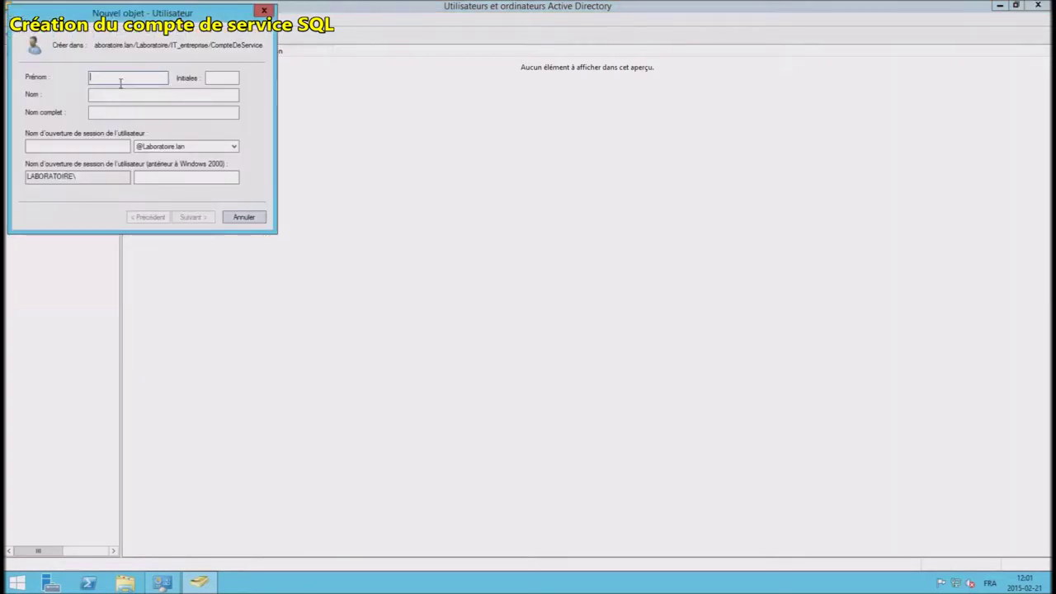
Name the new user in the CompteDeService unit SVC_sql and give it the logon name SVC_SQL.
type("SVC_sql")
left_click(114, 95)
left_click(79, 145)
type("SV")
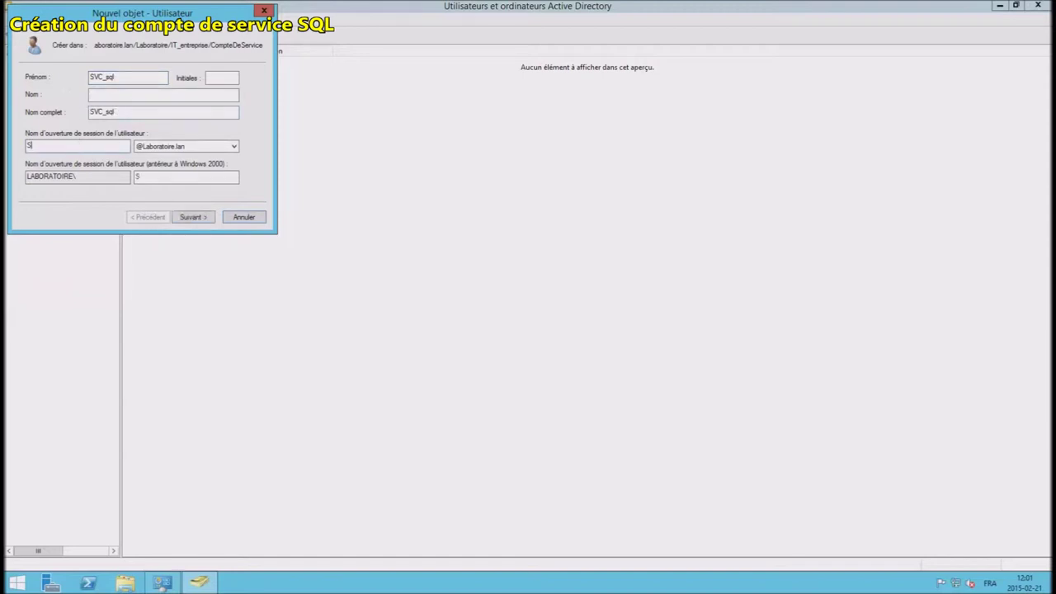
type("C_SQL")
left_click(196, 217)
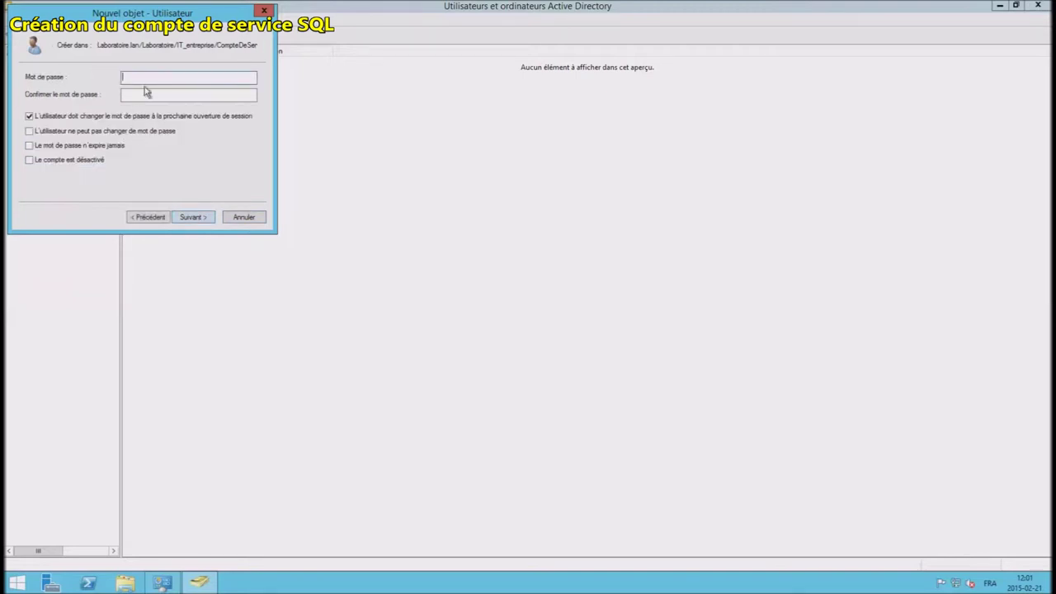
Enter and confirm the account password, set it to never expire without a change at next logon, and finish creating the user.
type("***********")
key("Tab")
type("***********")
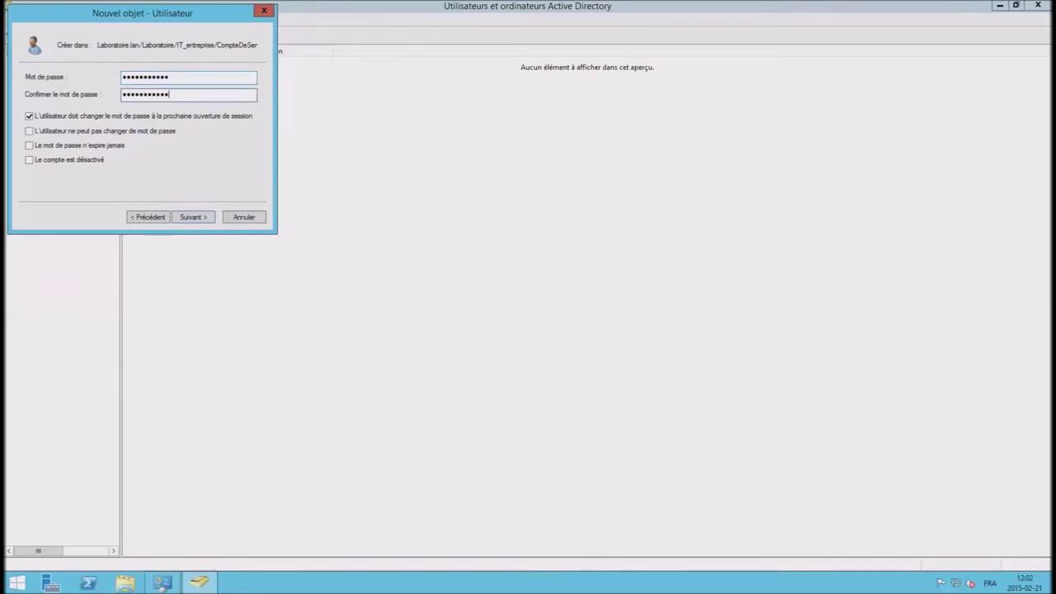
left_click(53, 116)
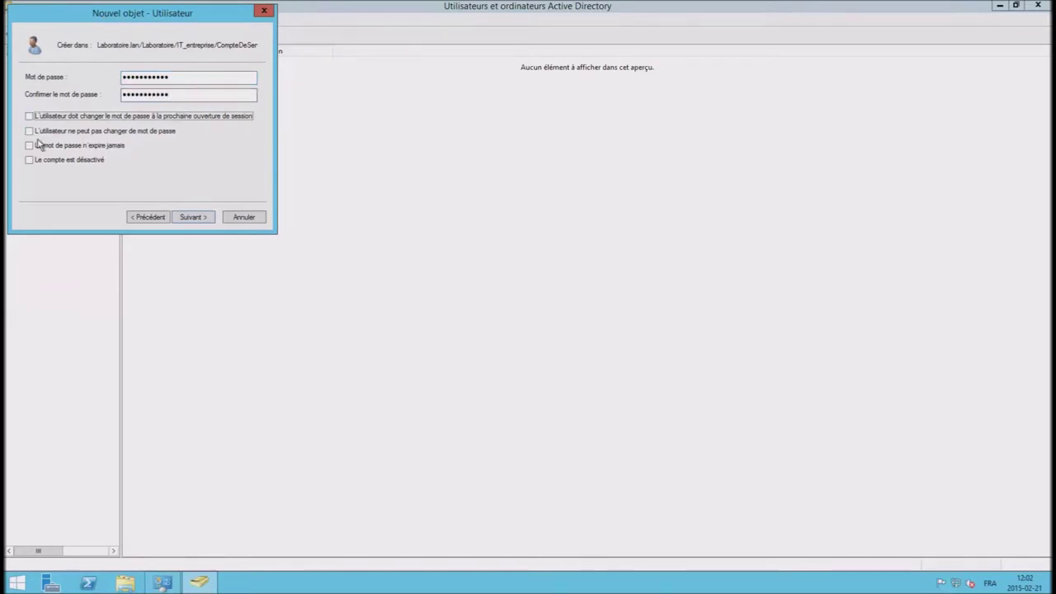
left_click(31, 147)
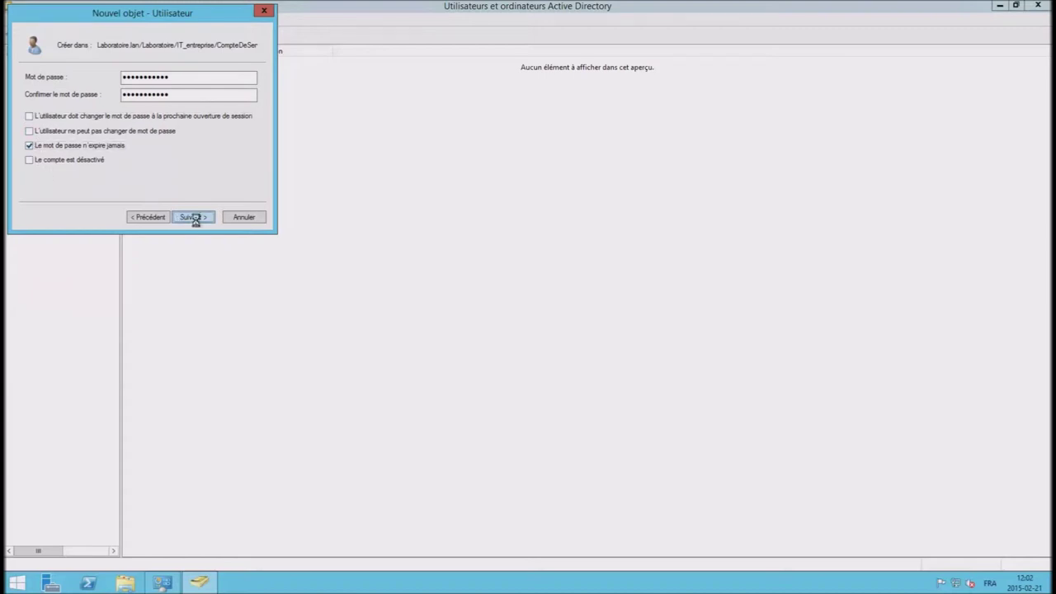
left_click(195, 219)
left_click(199, 222)
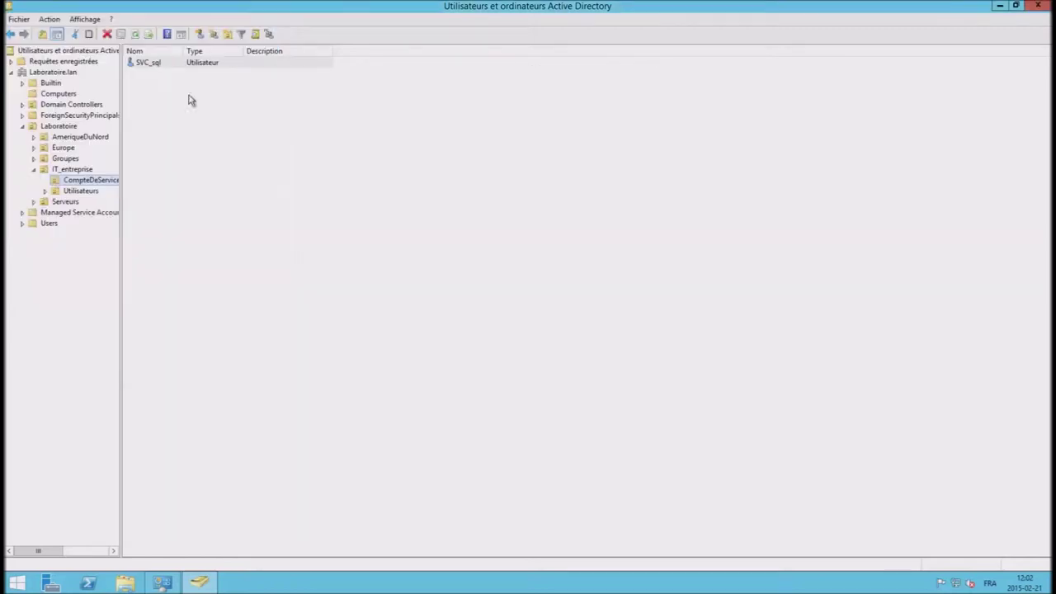
Set the SVC_sql account's description to "Compte de service pour le serveur SQL 2012" and save its properties.
right_click(150, 64)
left_click(192, 223)
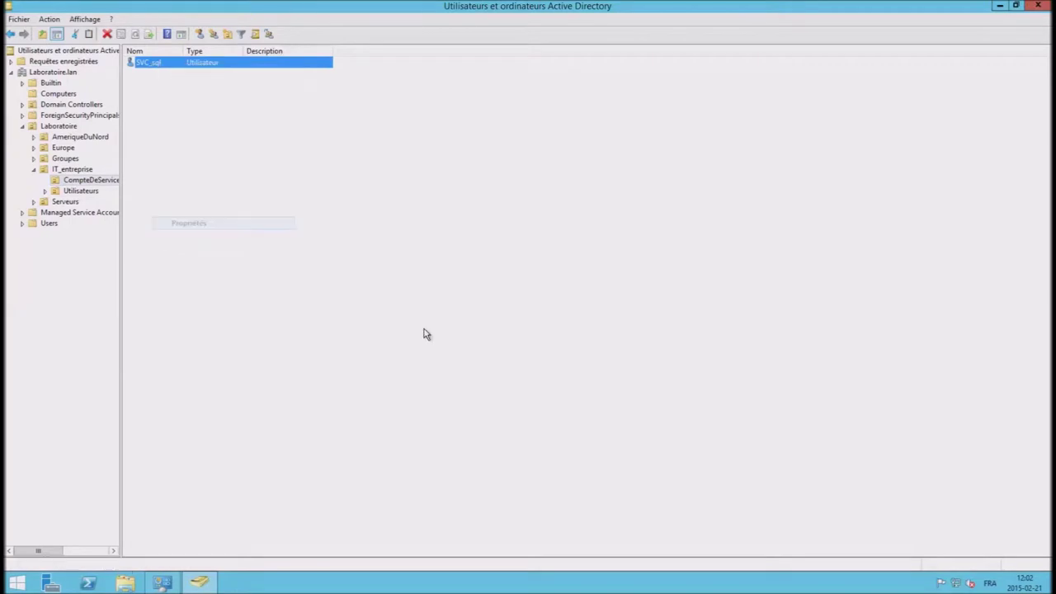
left_click(486, 275)
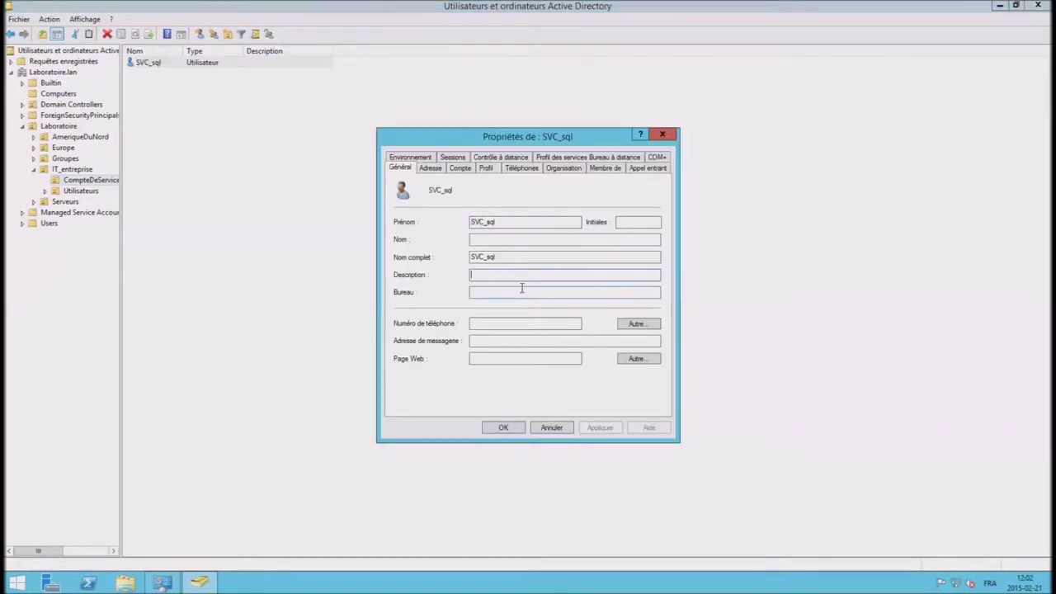
type("Compte de service pour le s")
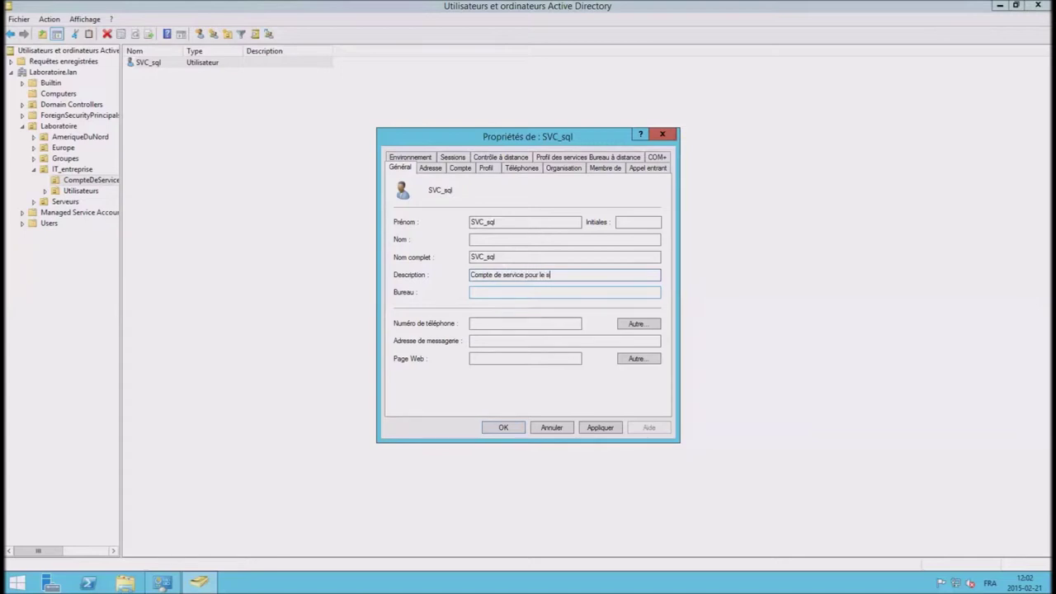
type("erveur SQL 2012")
left_click(600, 428)
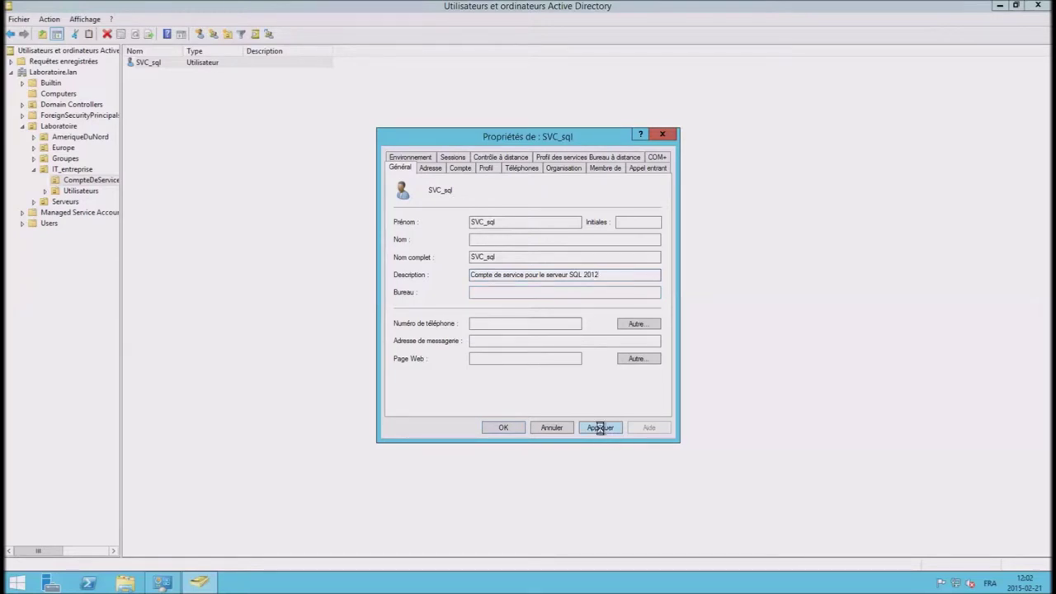
left_click(495, 427)
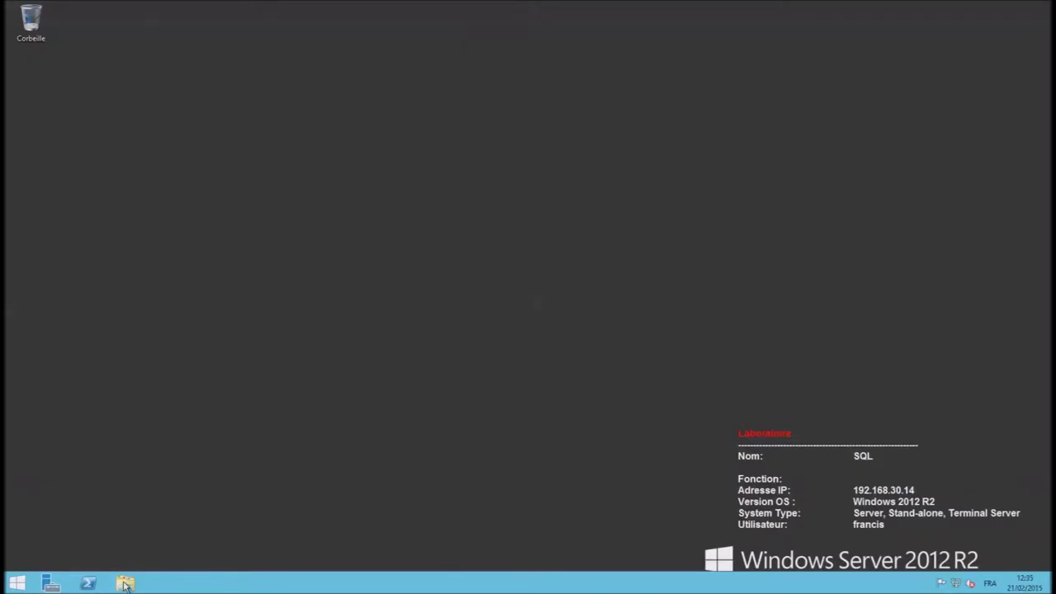
On the SQL server, run the setup application from the SQLFULL_FRA DVD drive and authorize it to make changes.
left_click(126, 583)
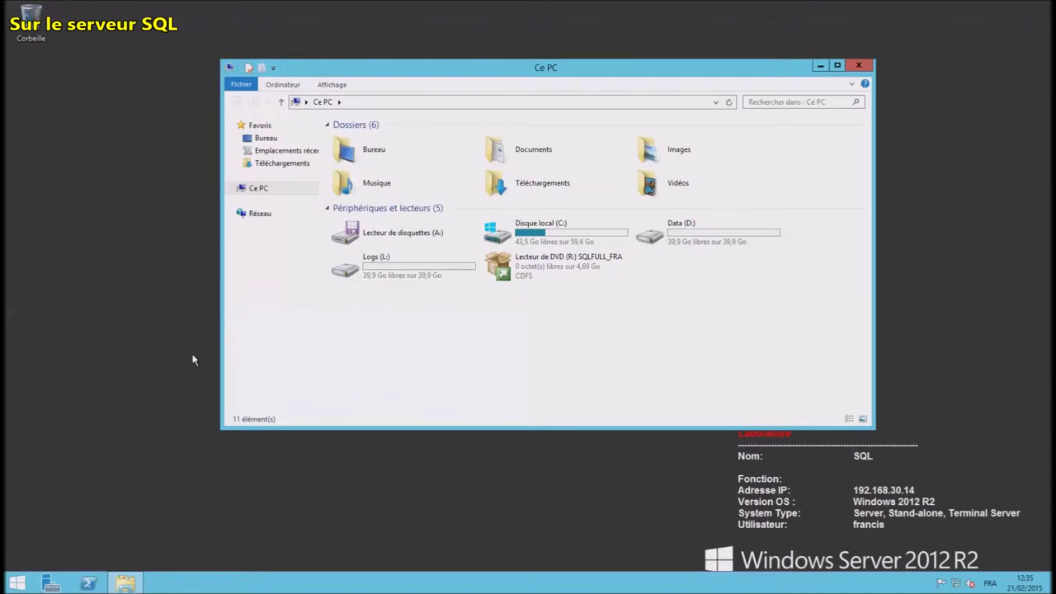
double_click(554, 275)
left_click(350, 253)
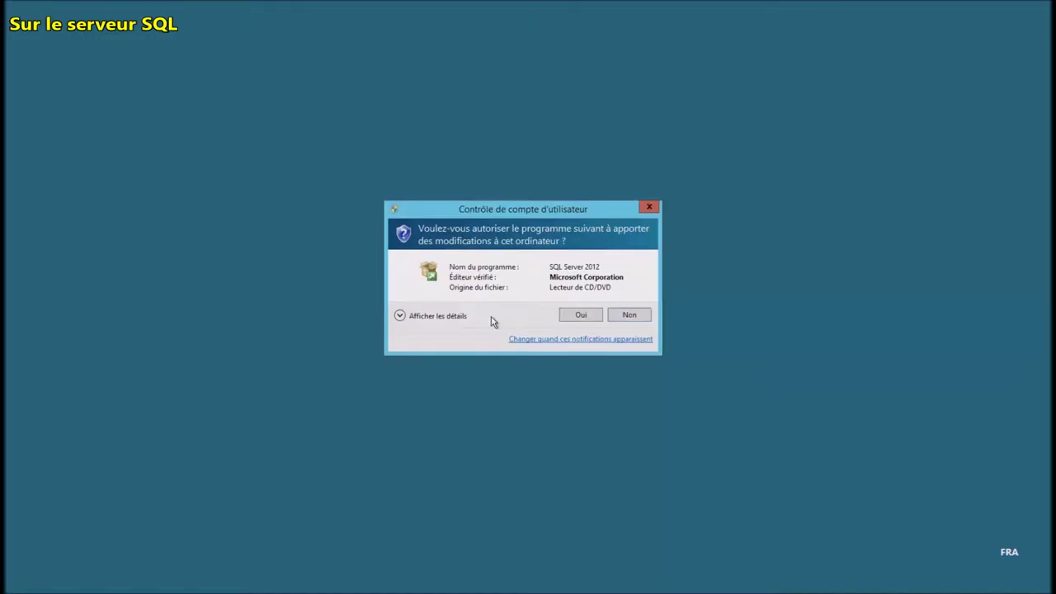
left_click(584, 315)
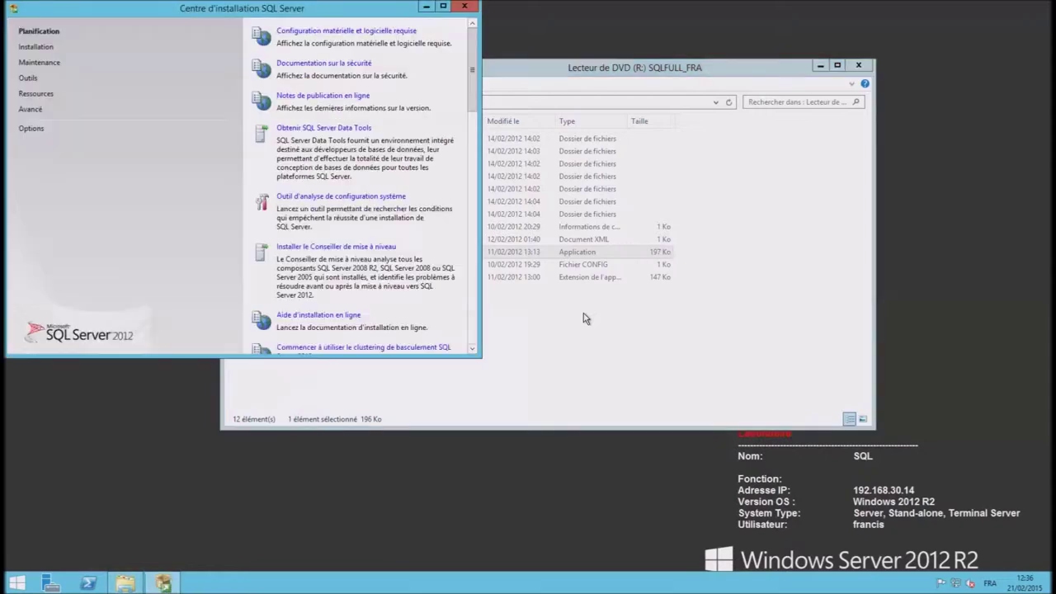
Launch a new stand-alone SQL Server installation, keeping the Windows colour scheme without further prompts, and continue past the support rules.
left_click(36, 47)
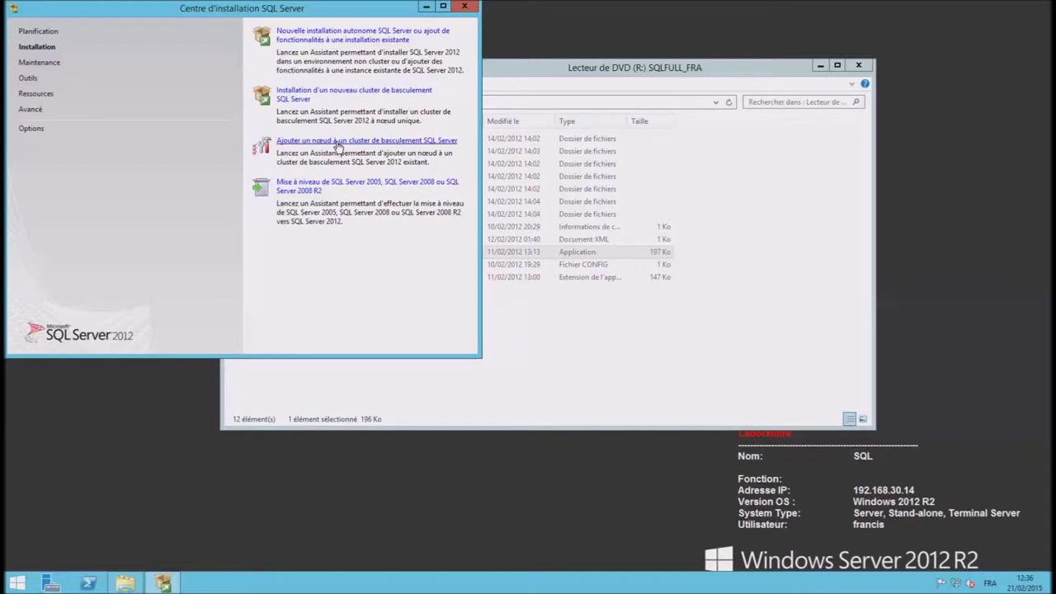
left_click(343, 38)
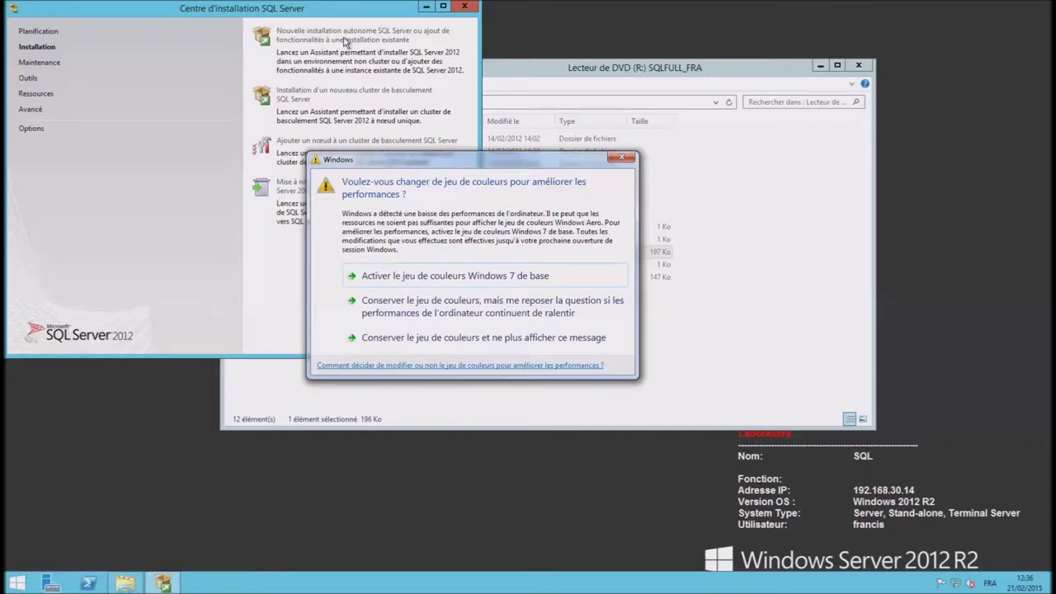
left_click(486, 341)
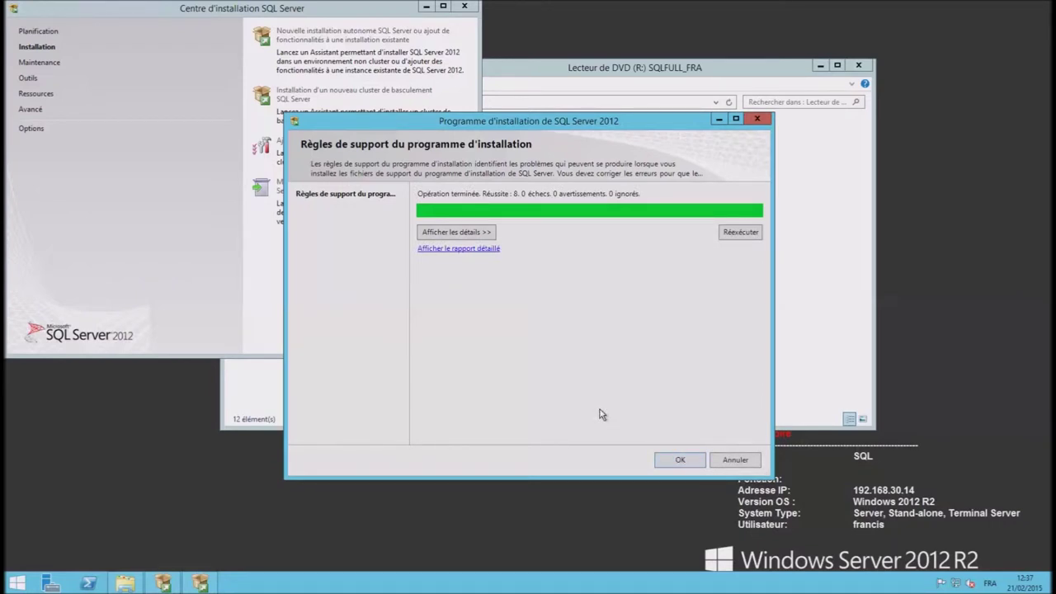
left_click(681, 461)
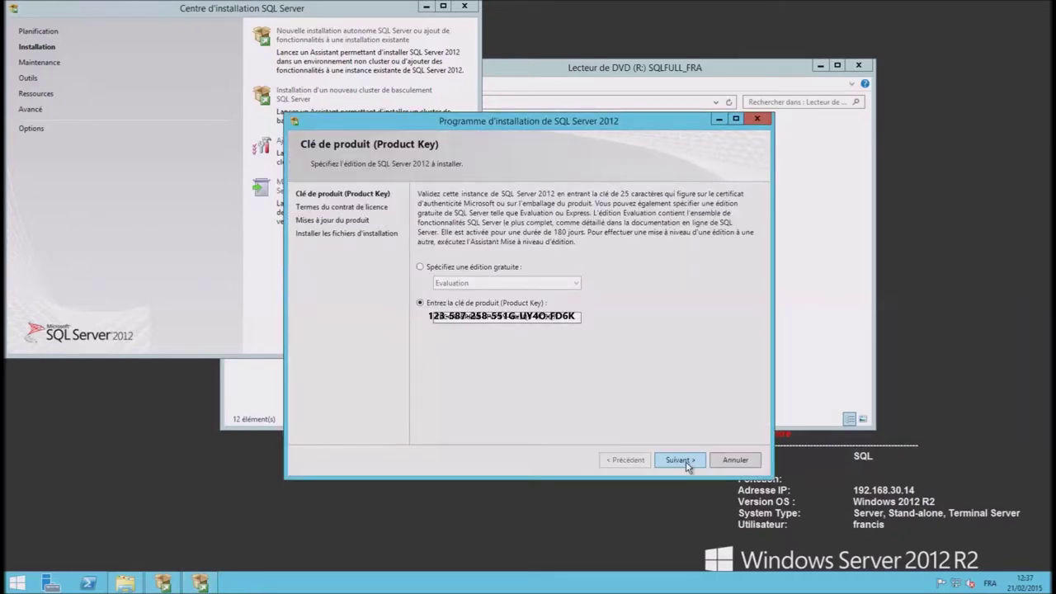
Keep the prefilled product key, accept the licence terms and include the SQL Server product updates.
left_click(679, 460)
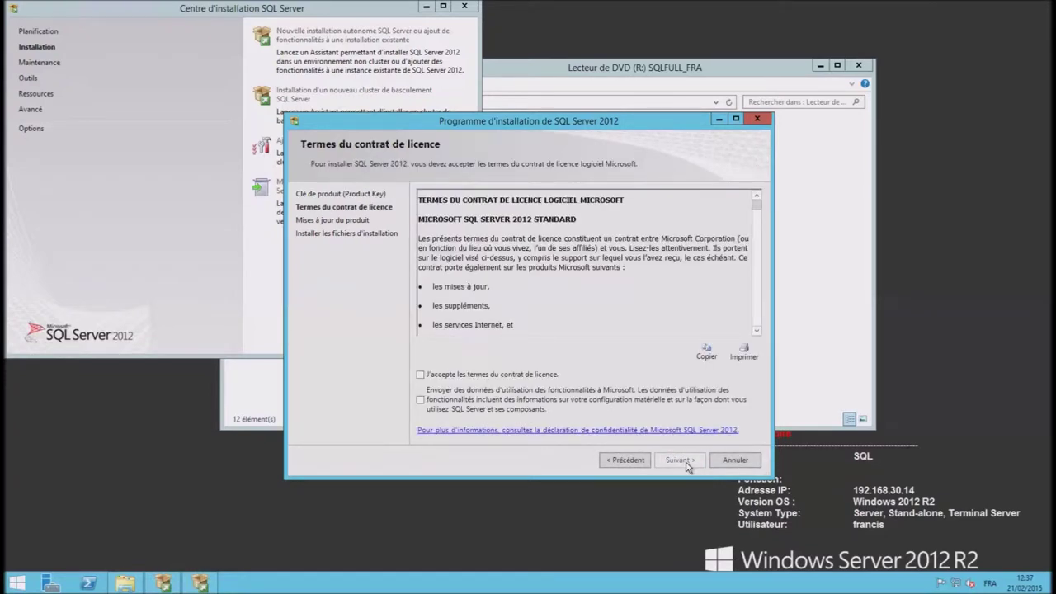
left_click(461, 377)
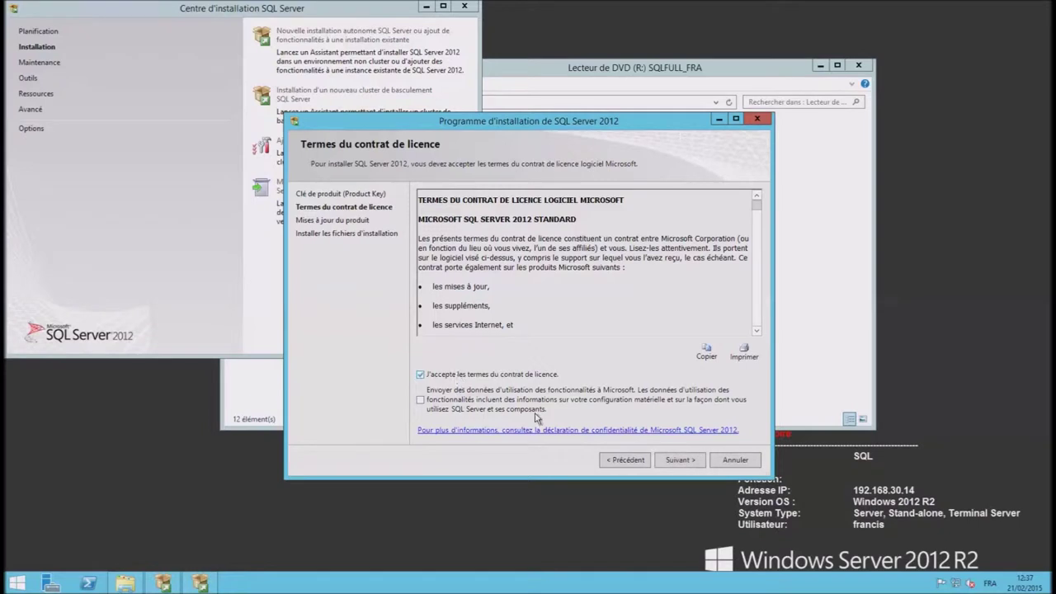
left_click(681, 466)
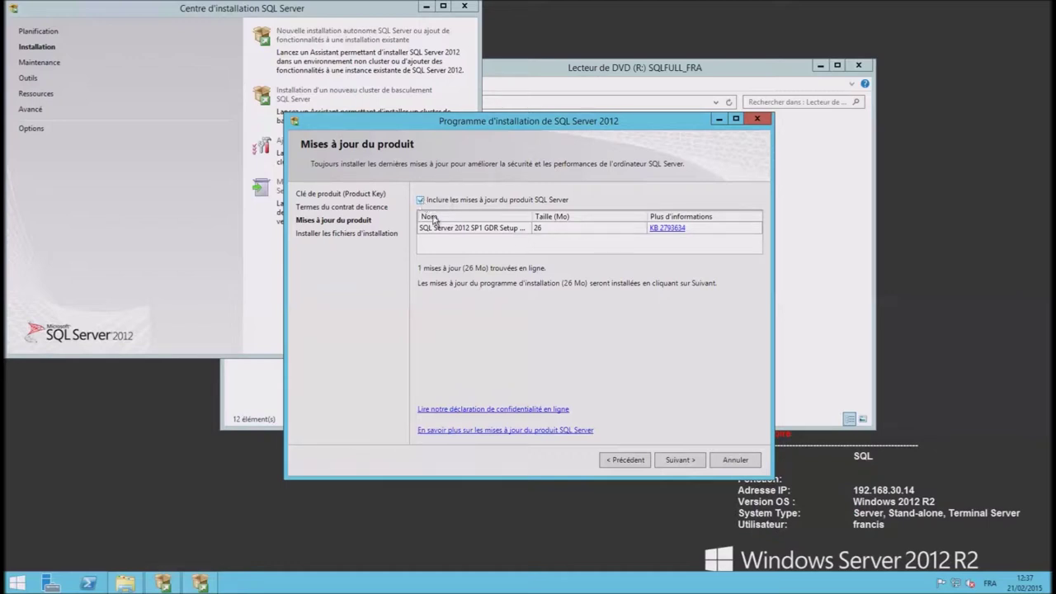
left_click(680, 460)
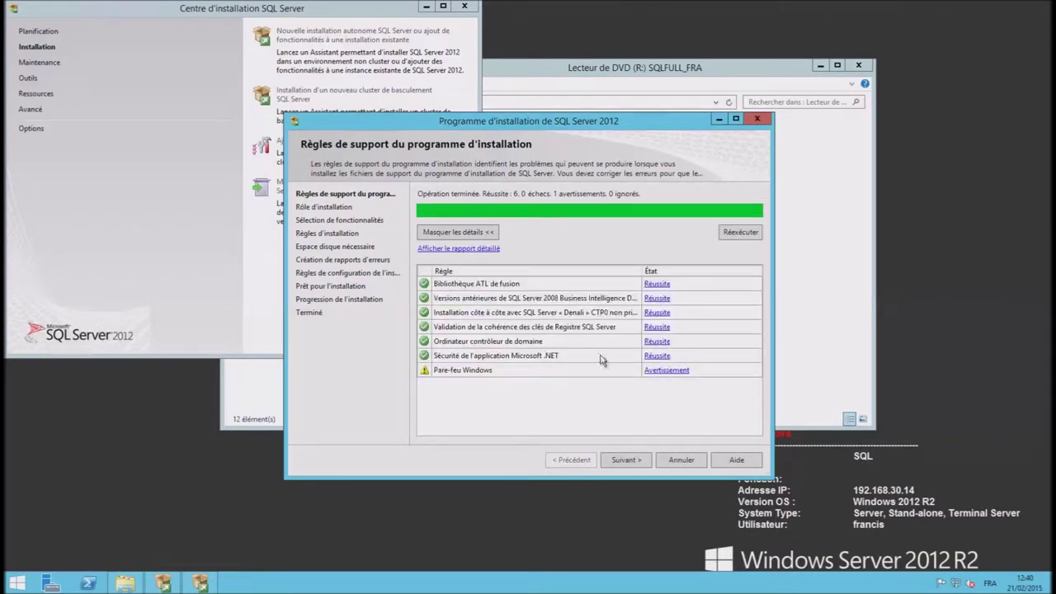
Keep the SQL Server feature installation role and select Database Engine Services, native Reporting Services, and the basic and complete management tools.
left_click(626, 460)
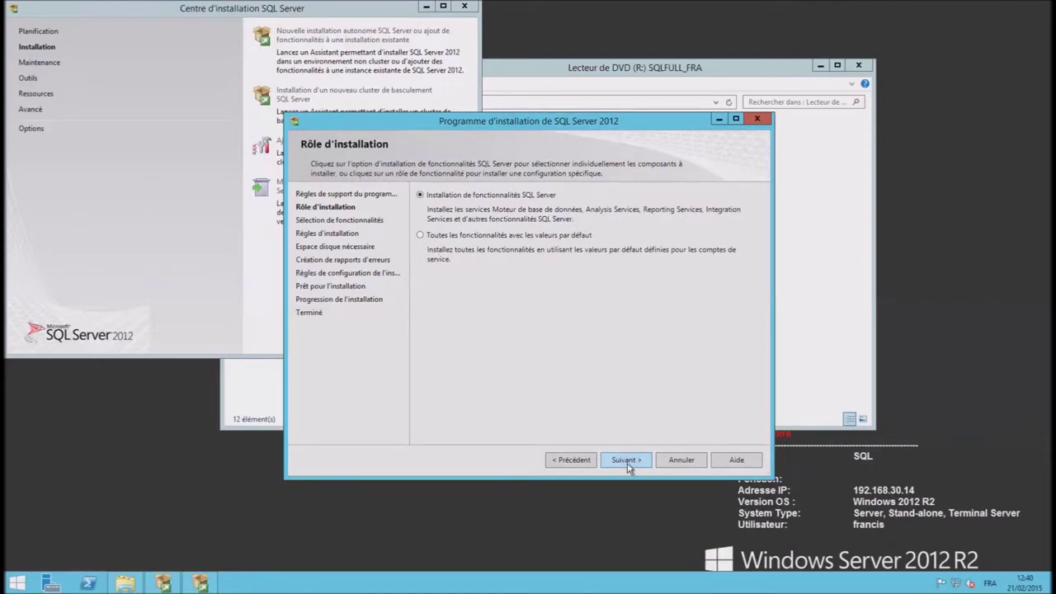
left_click(629, 465)
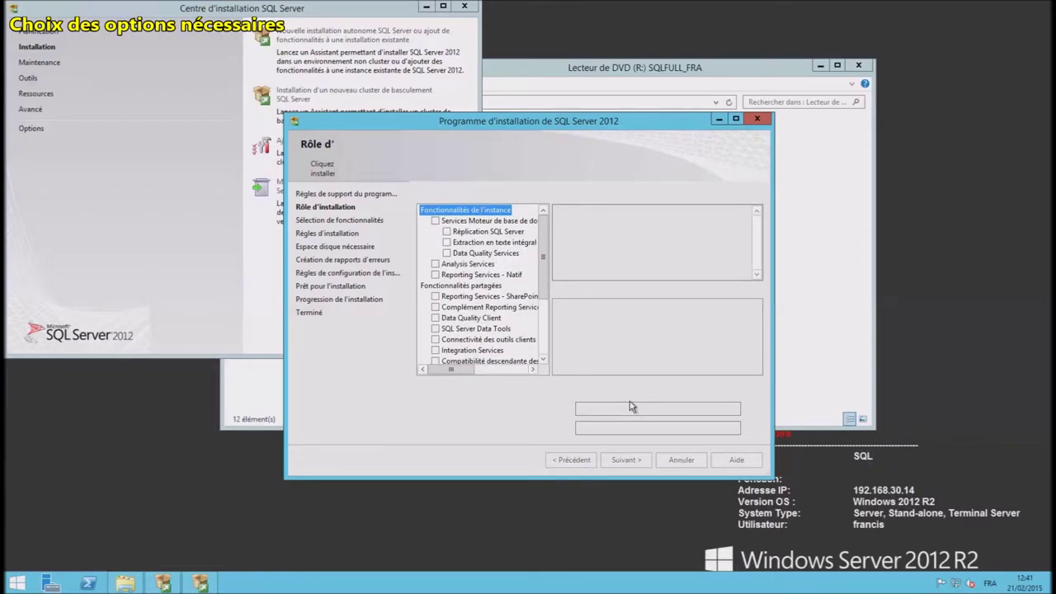
left_click(436, 221)
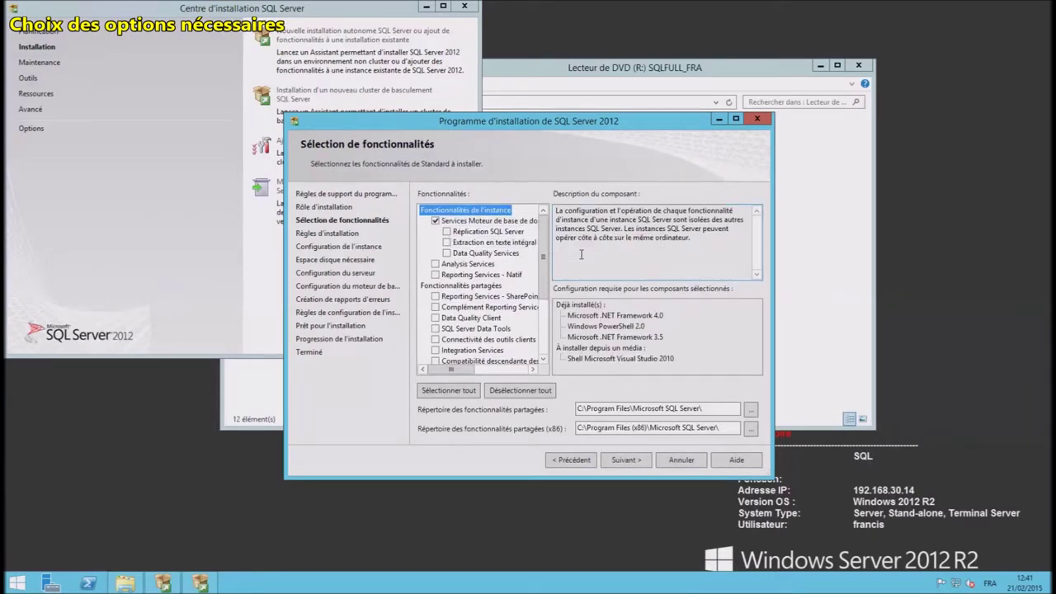
left_click(436, 277)
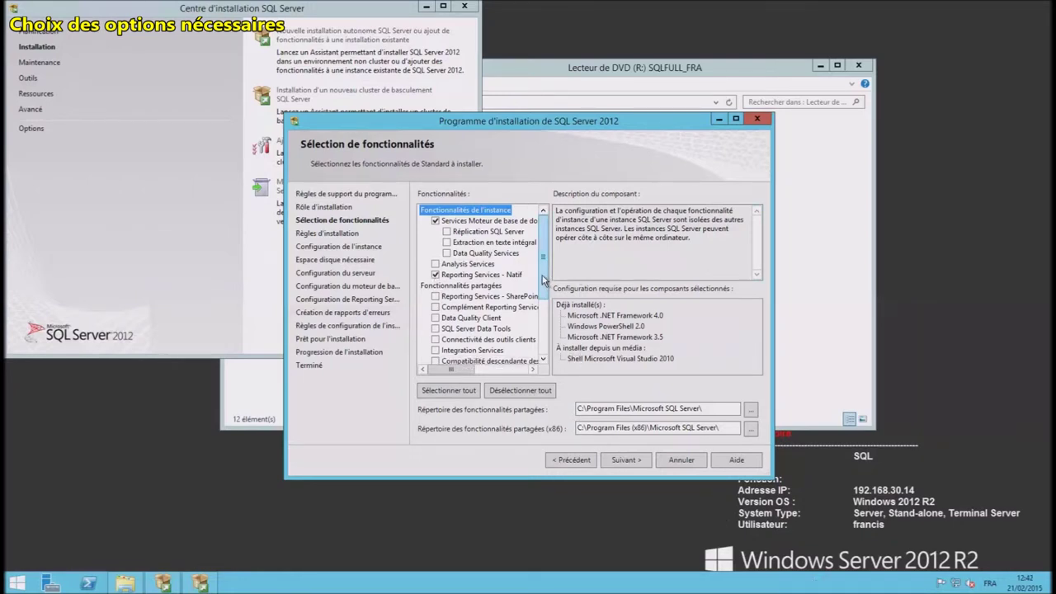
left_click_drag(543, 281, 543, 311)
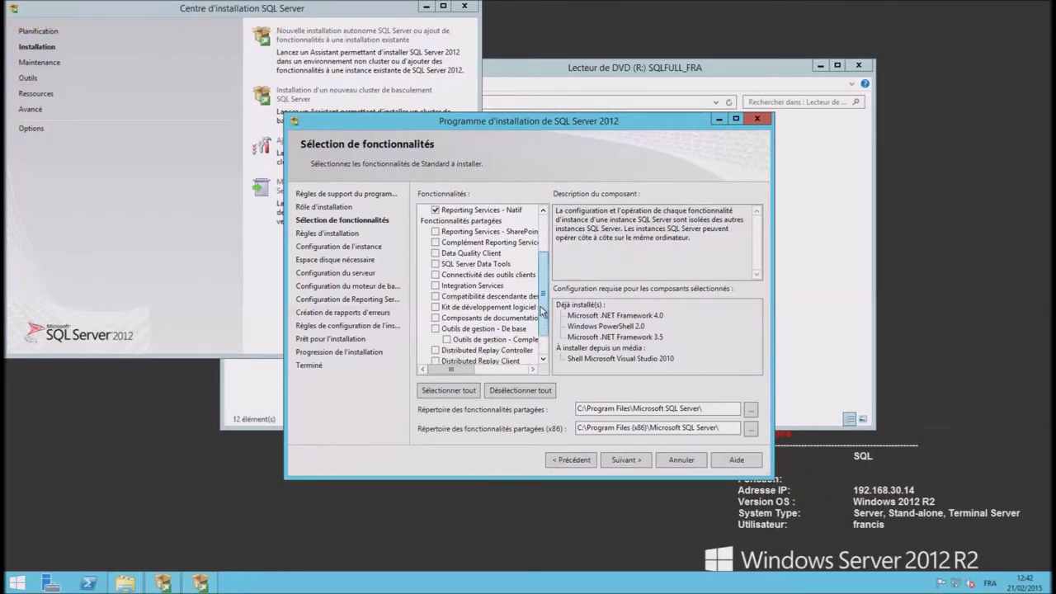
scroll(438, 310, "down", 1)
left_click(436, 307)
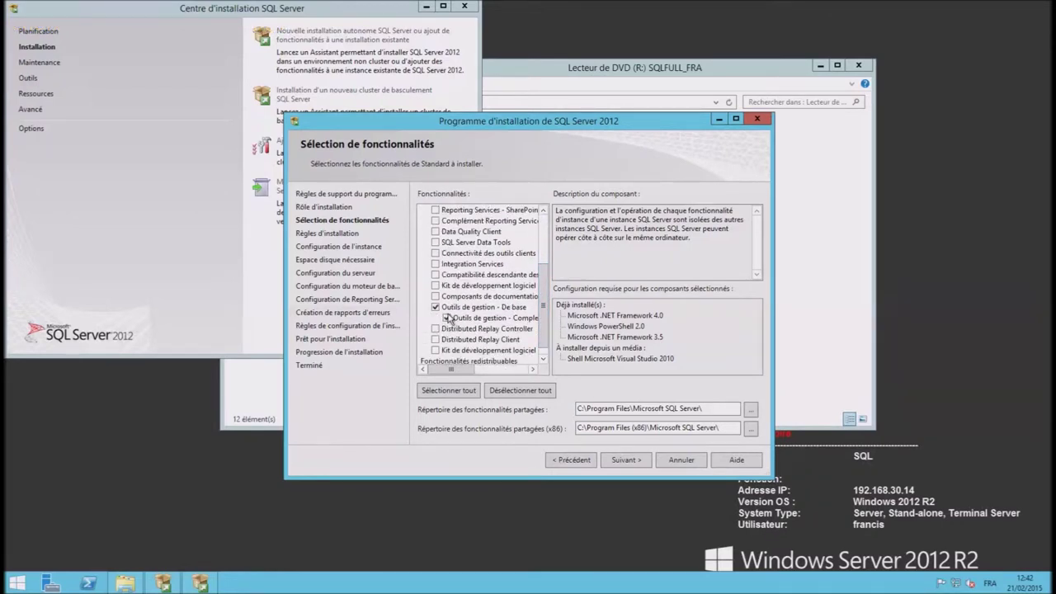
left_click(627, 462)
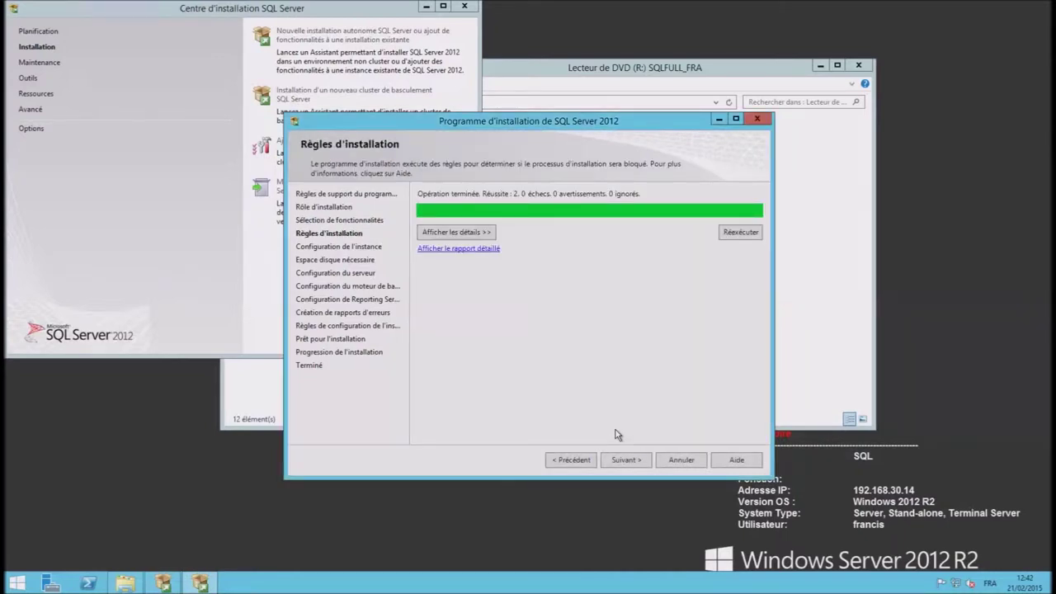
Keep the default instance MSSQLSERVER with its proposed root directory and accept the disk space requirements.
left_click(625, 461)
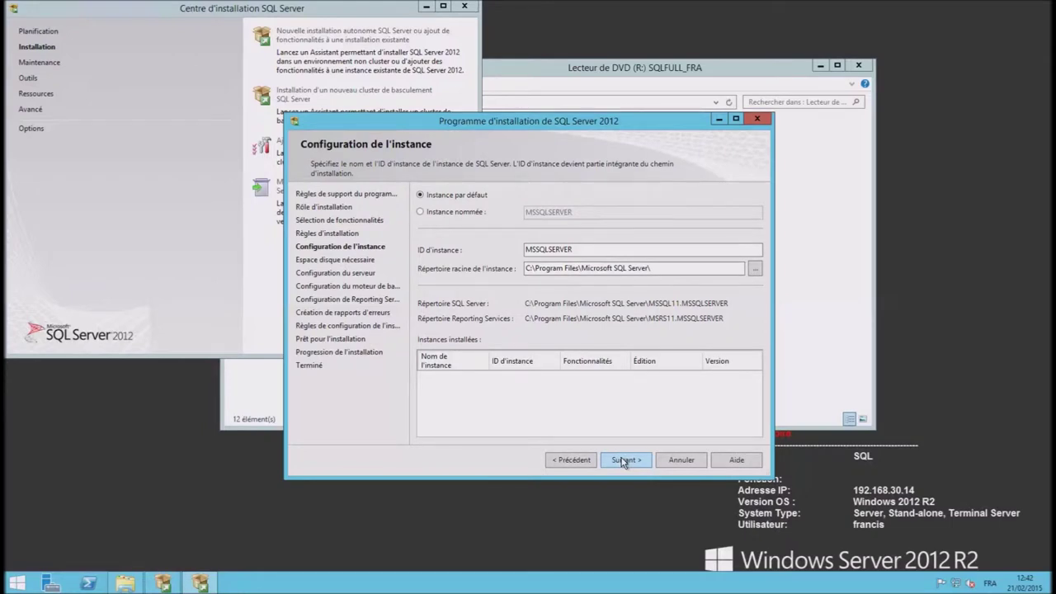
left_click(624, 461)
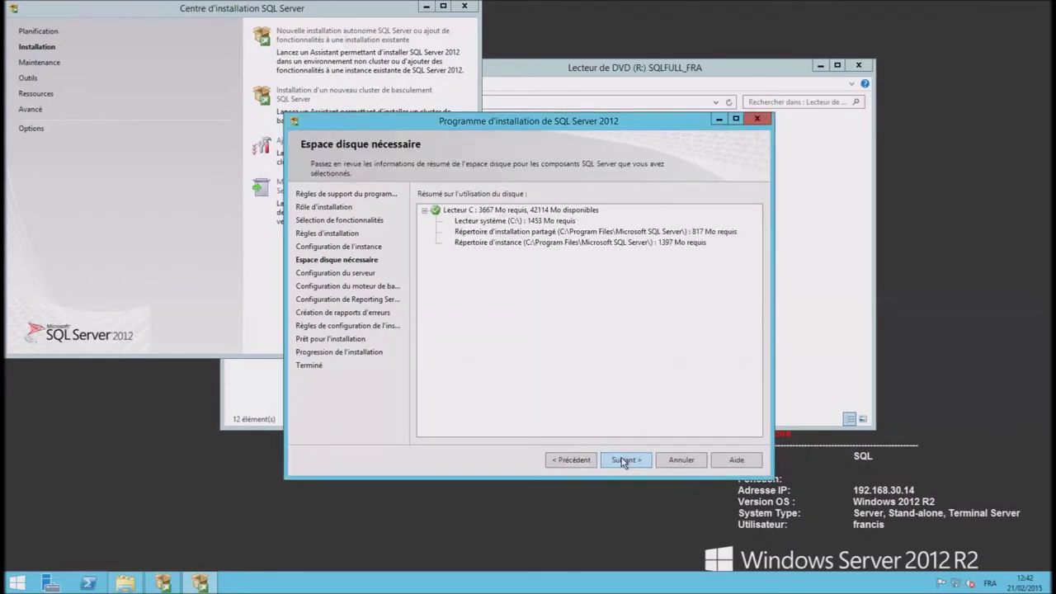
left_click(625, 461)
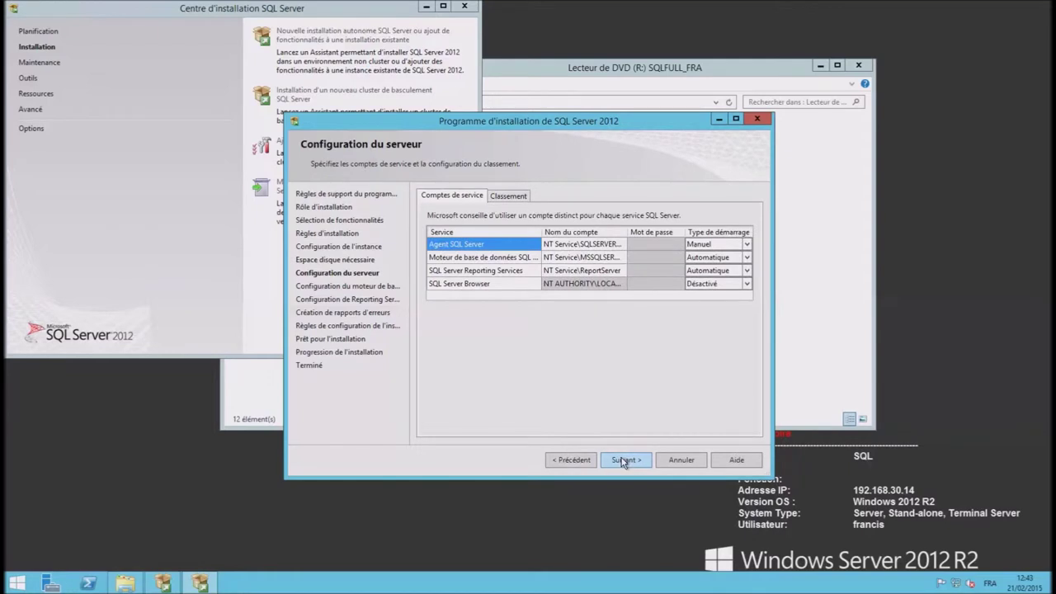
Assign the directory account SVC_SQL, looked up by name, to the SQL Server Agent service.
left_click(607, 246)
left_click(621, 245)
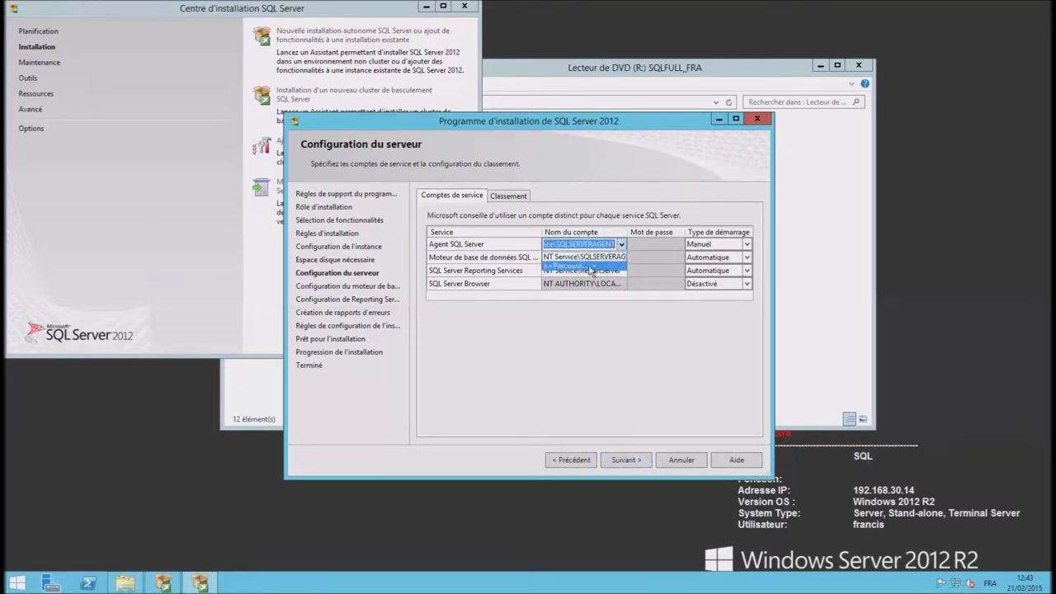
left_click(591, 270)
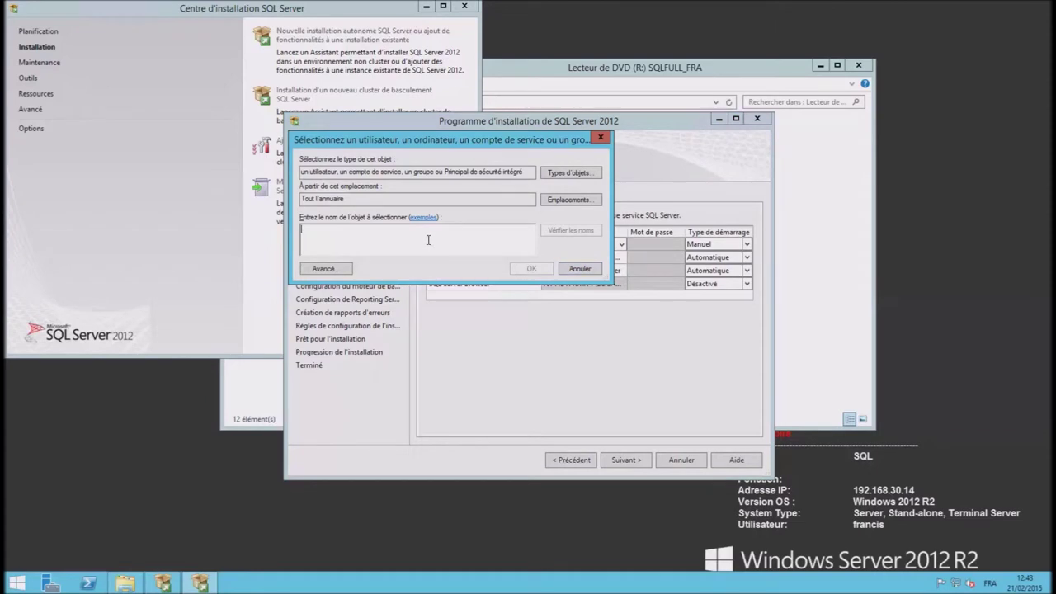
type("SVC_SQL")
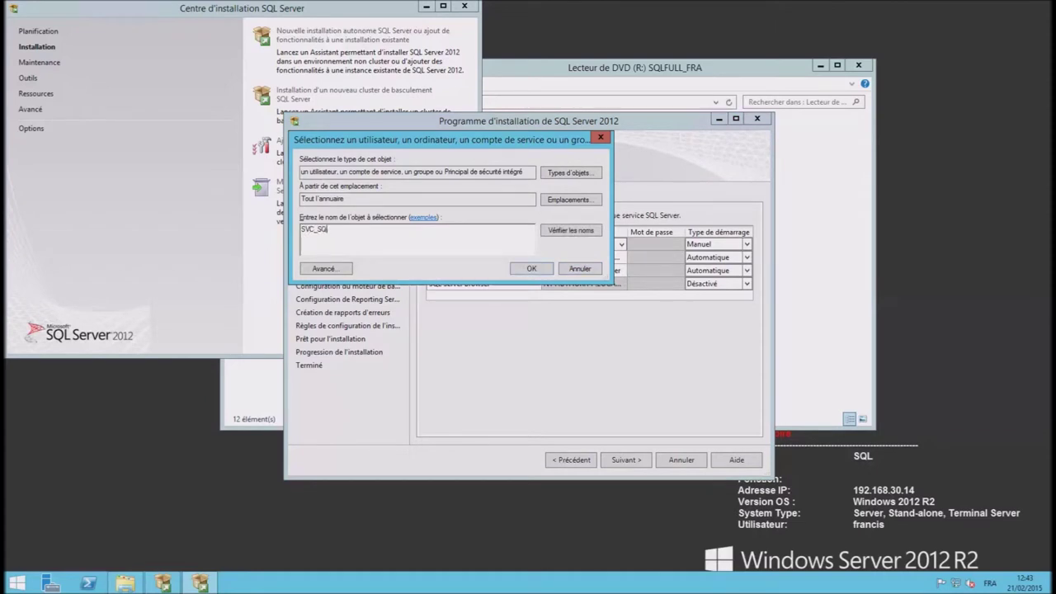
left_click(575, 235)
left_click(533, 269)
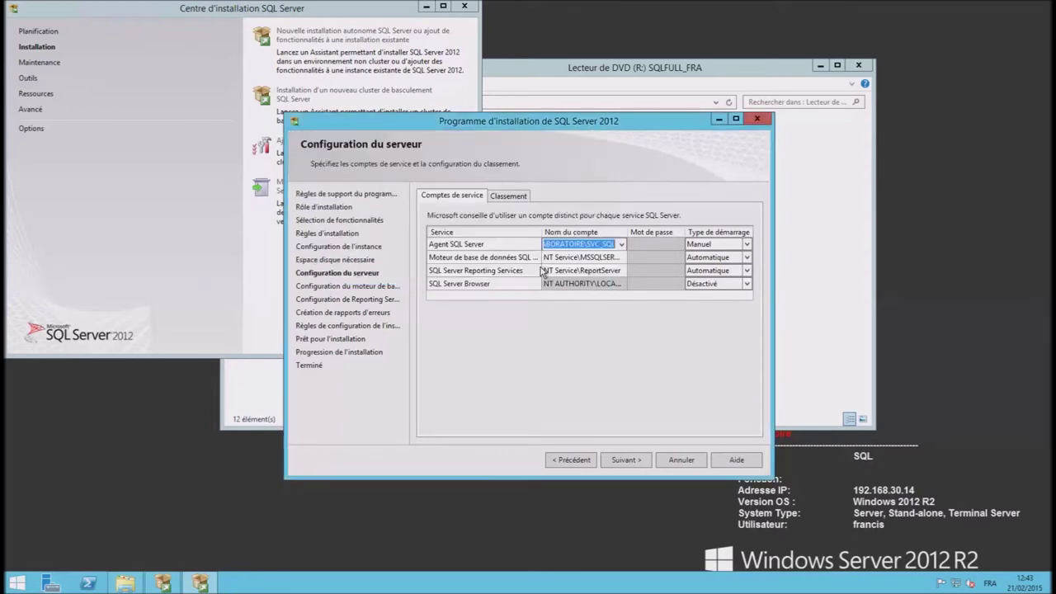
Assign the directory account SVC_SQL to the SQL Server database engine service.
left_click(582, 257)
left_click(621, 258)
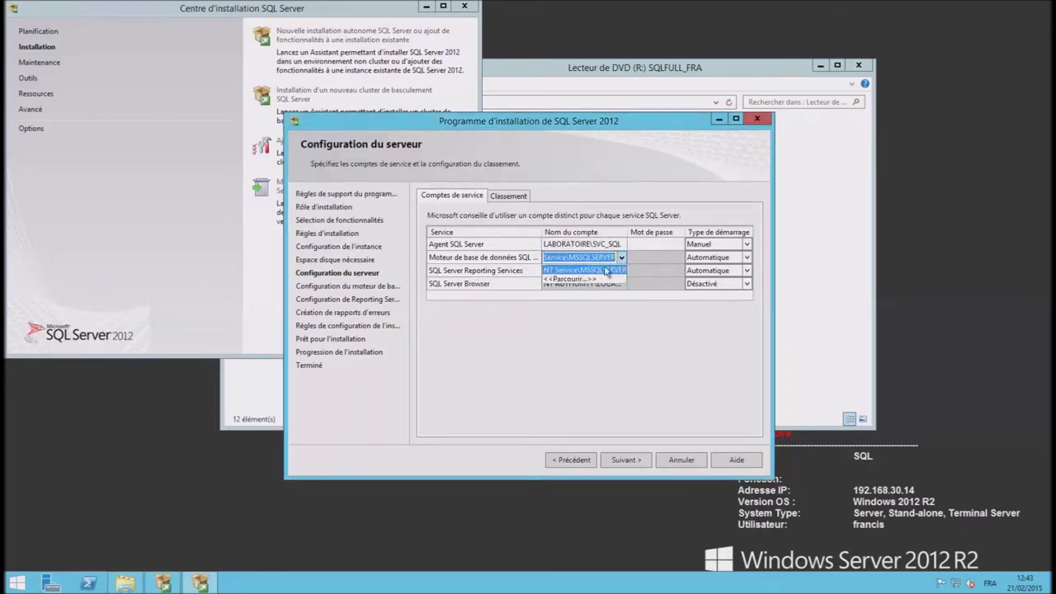
left_click(589, 284)
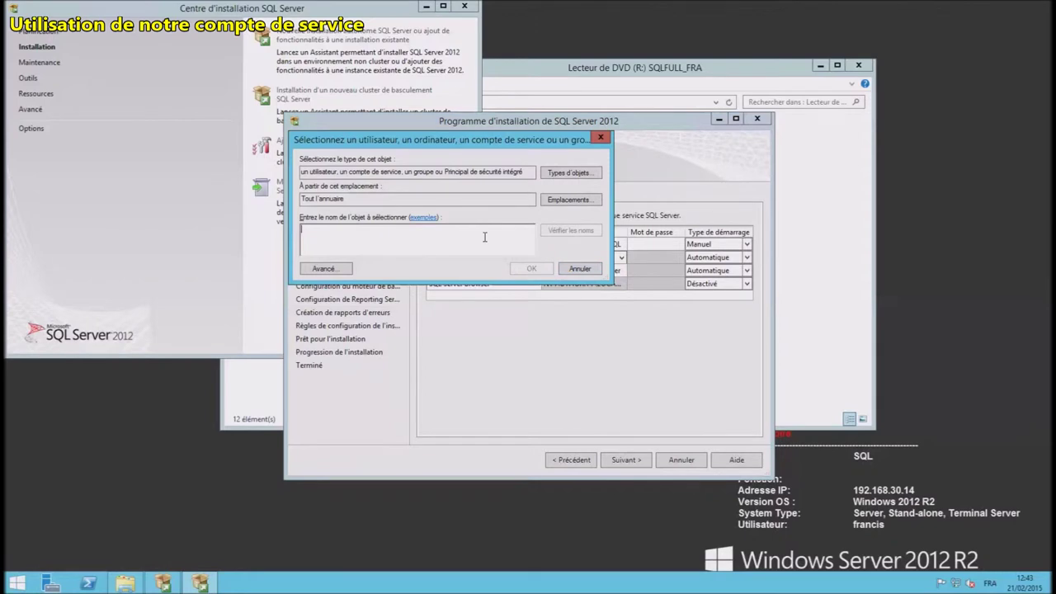
type("SVC_SQL")
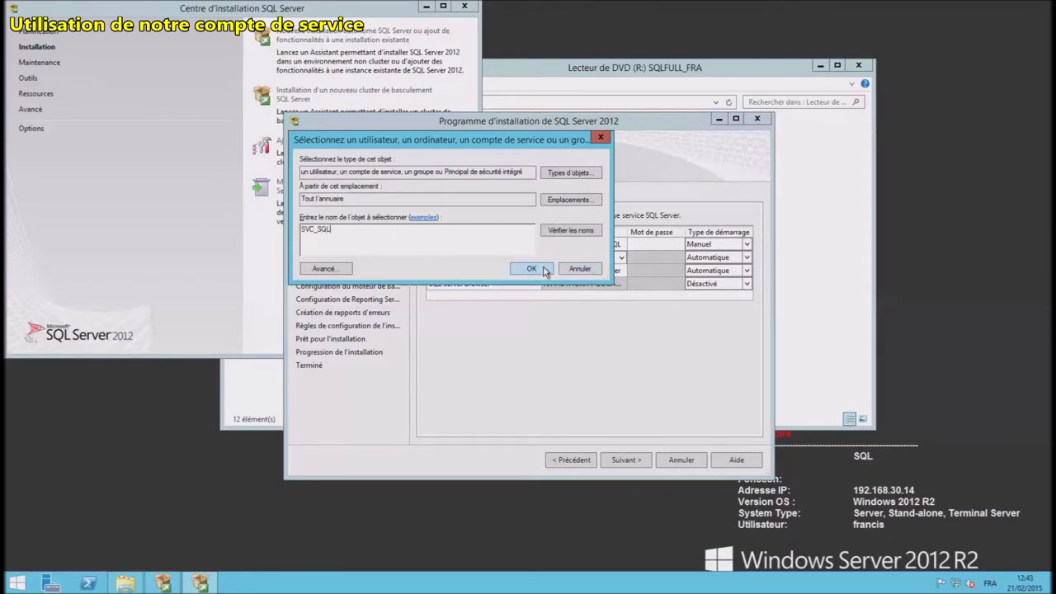
left_click(545, 269)
Assign the directory account SVC_SQL to the SQL Server Reporting Services service.
left_click(583, 272)
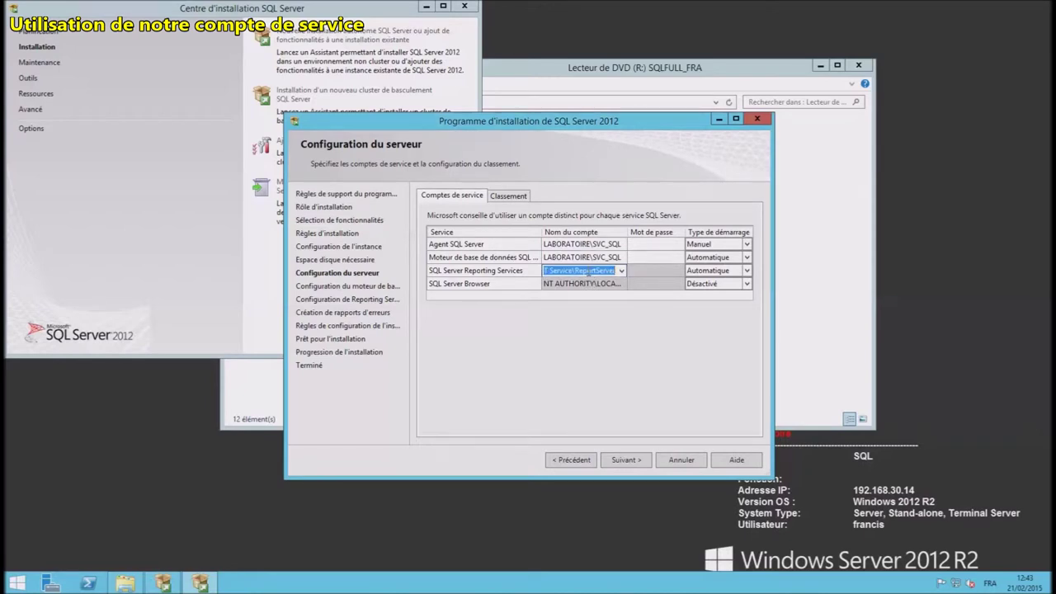
left_click(621, 271)
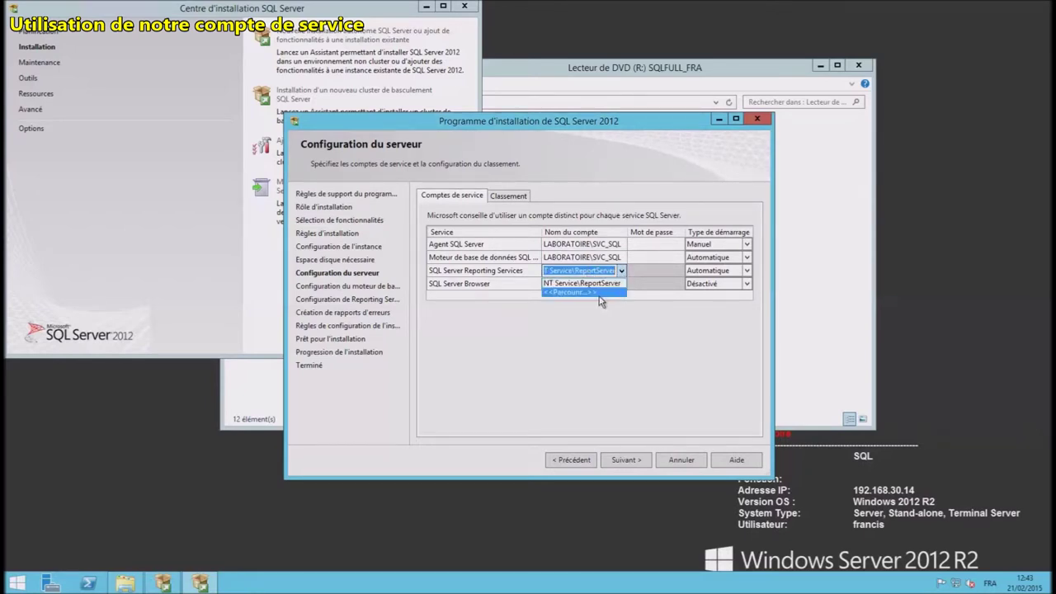
left_click(599, 293)
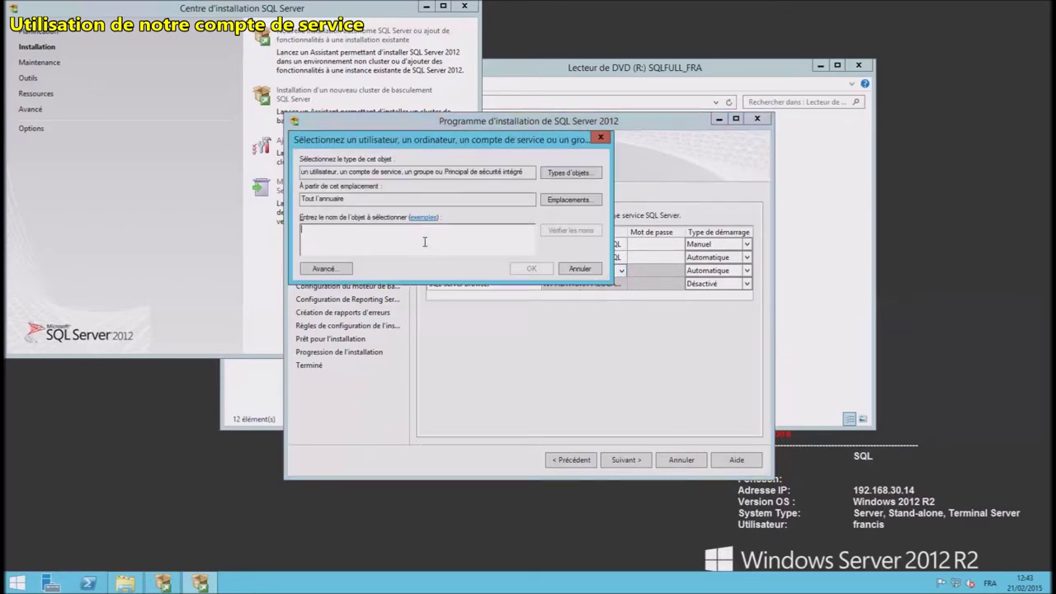
type("SVC_SQL")
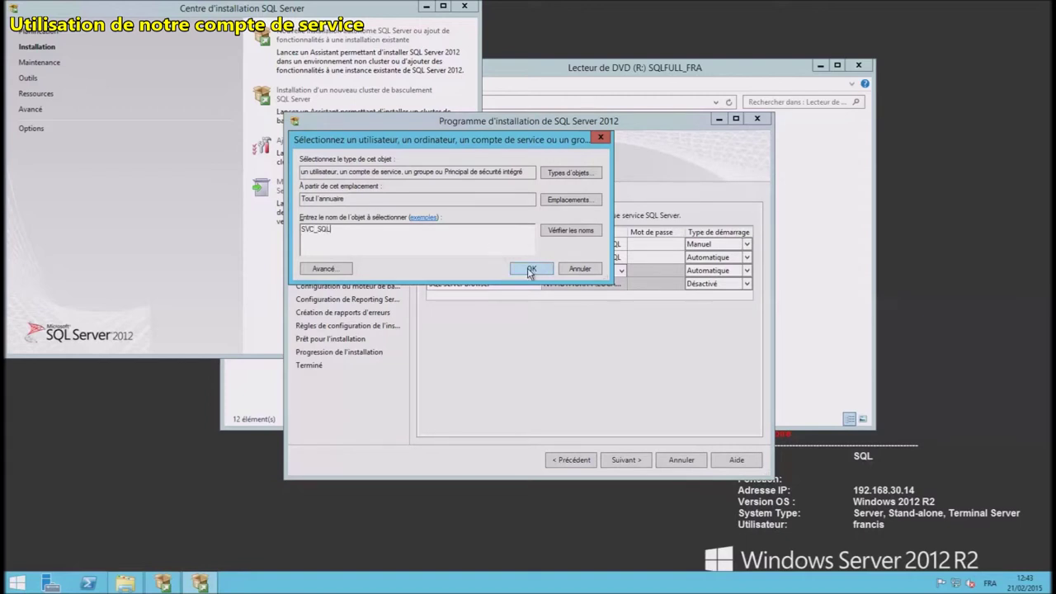
left_click(529, 270)
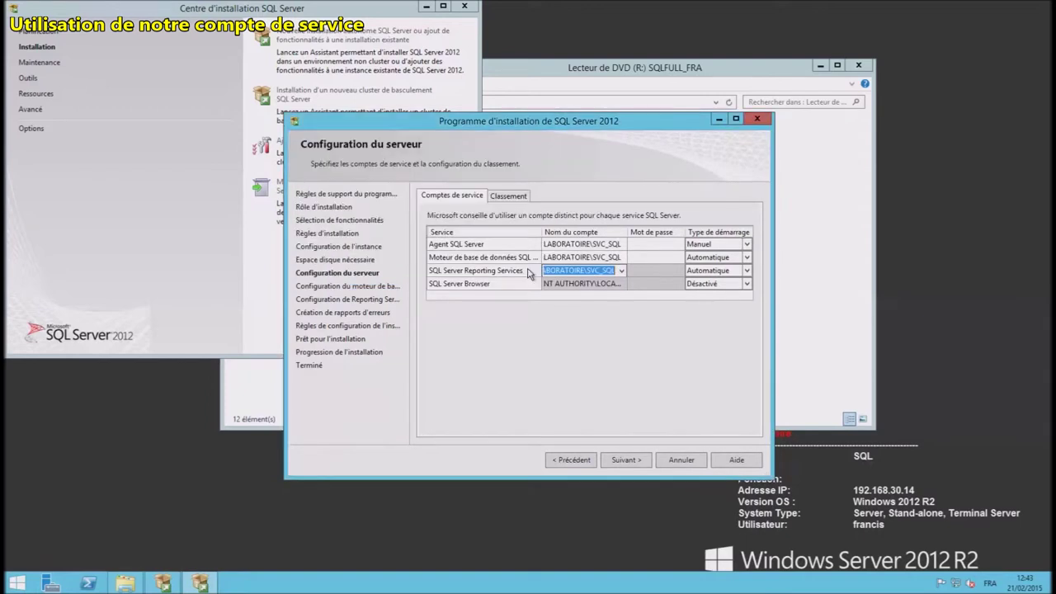
Enter the service account password for the Agent, database engine and Reporting Services, and continue to the database engine configuration.
left_click(649, 244)
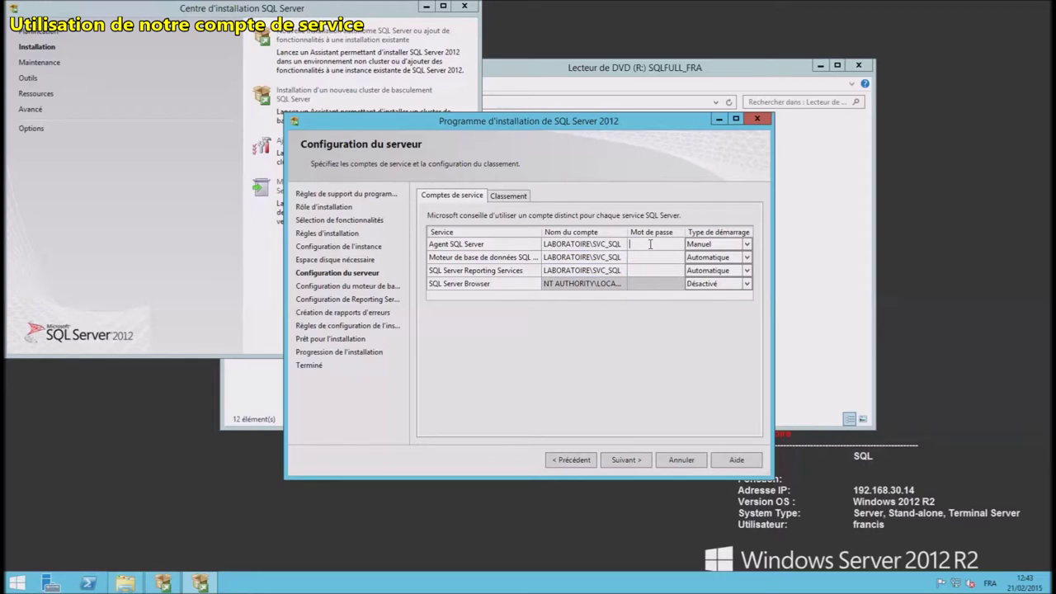
type("***********")
left_click(643, 257)
type("***********")
key("Tab")
left_click(646, 271)
type("***********")
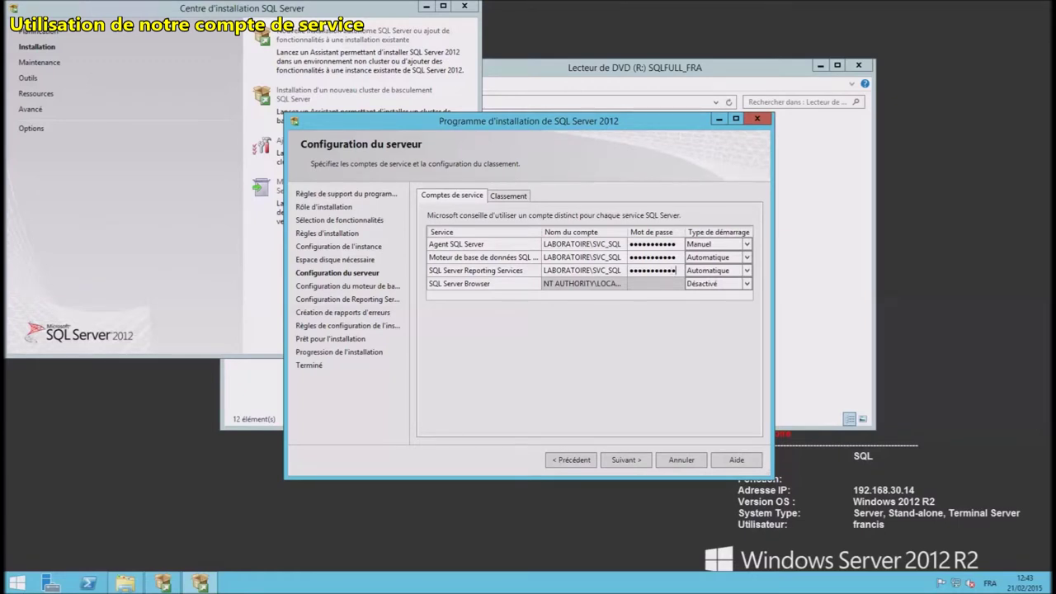
left_click(627, 460)
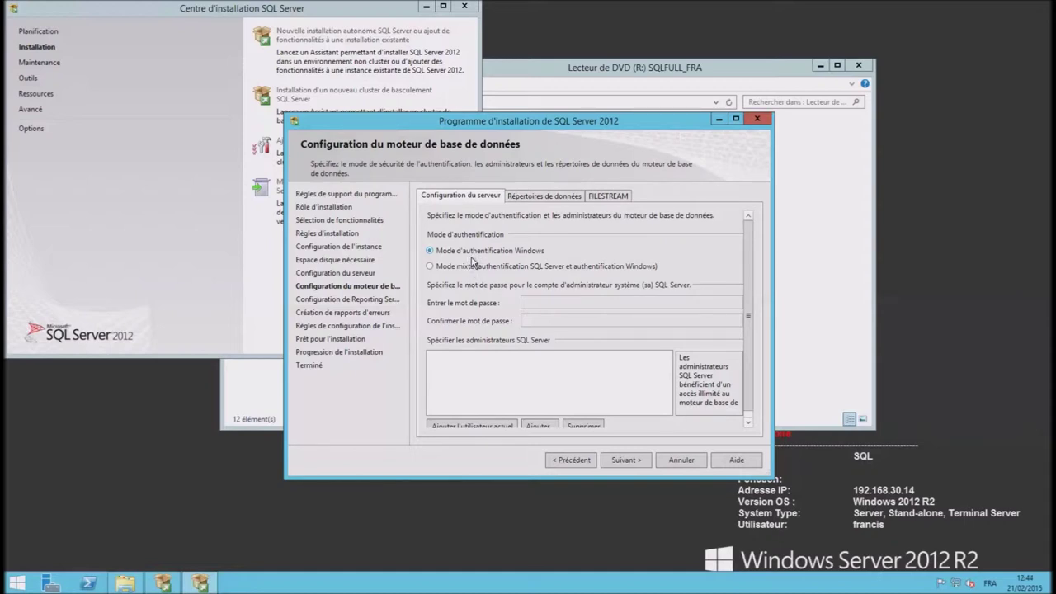
Return to the server configuration and change the database engine collation to the SQL collation SQL_Latin1_General_CP1_CI_AS.
left_click(571, 460)
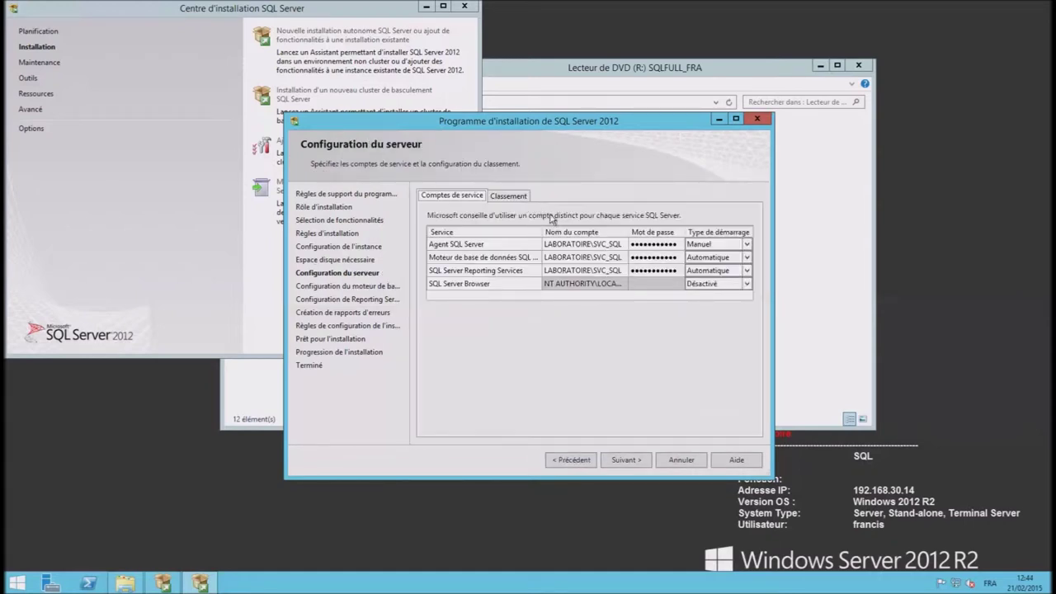
left_click(518, 198)
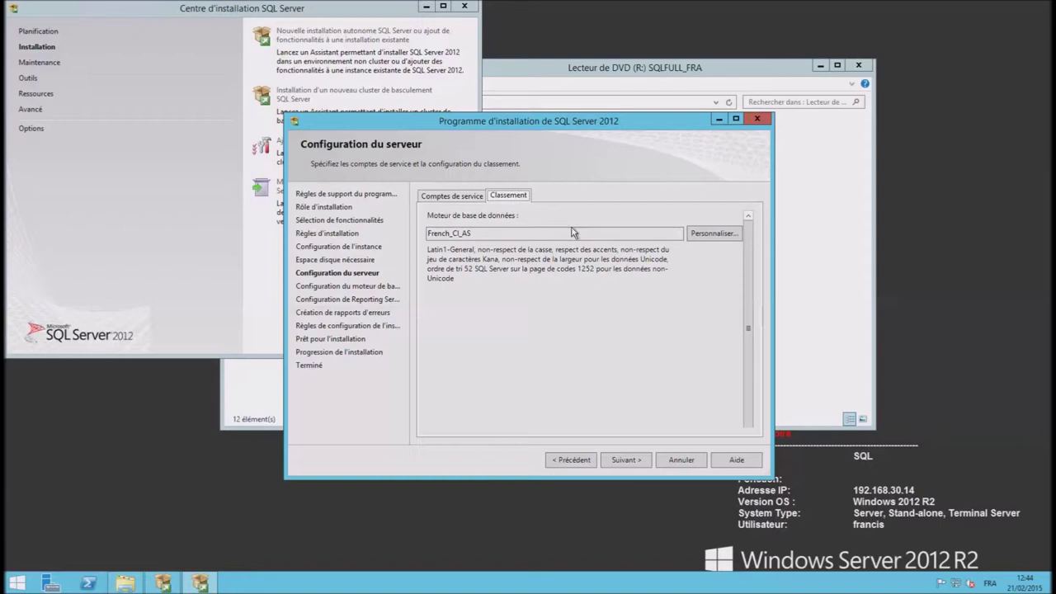
left_click(714, 235)
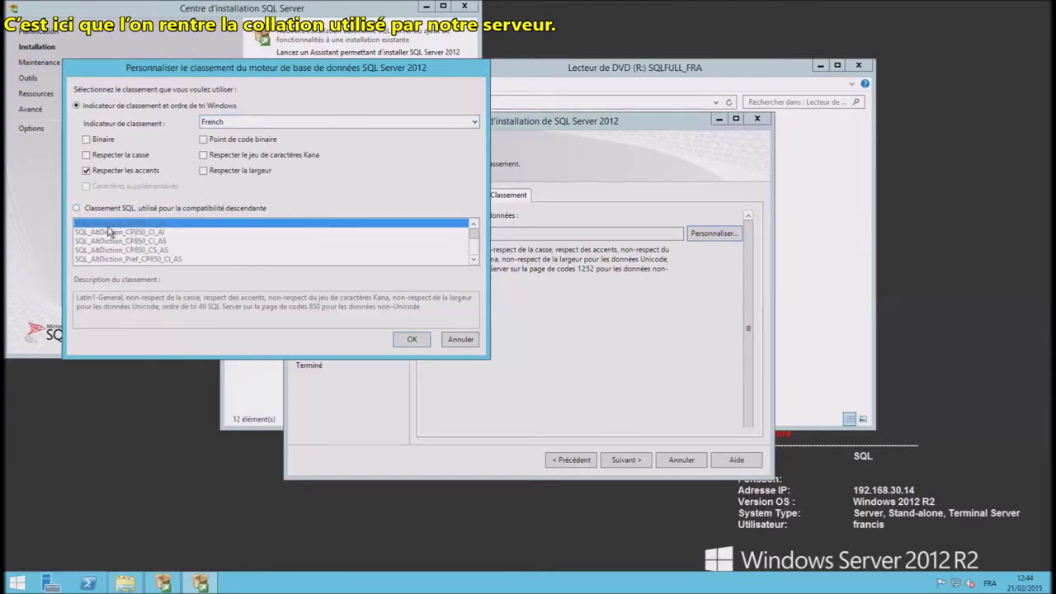
left_click(77, 209)
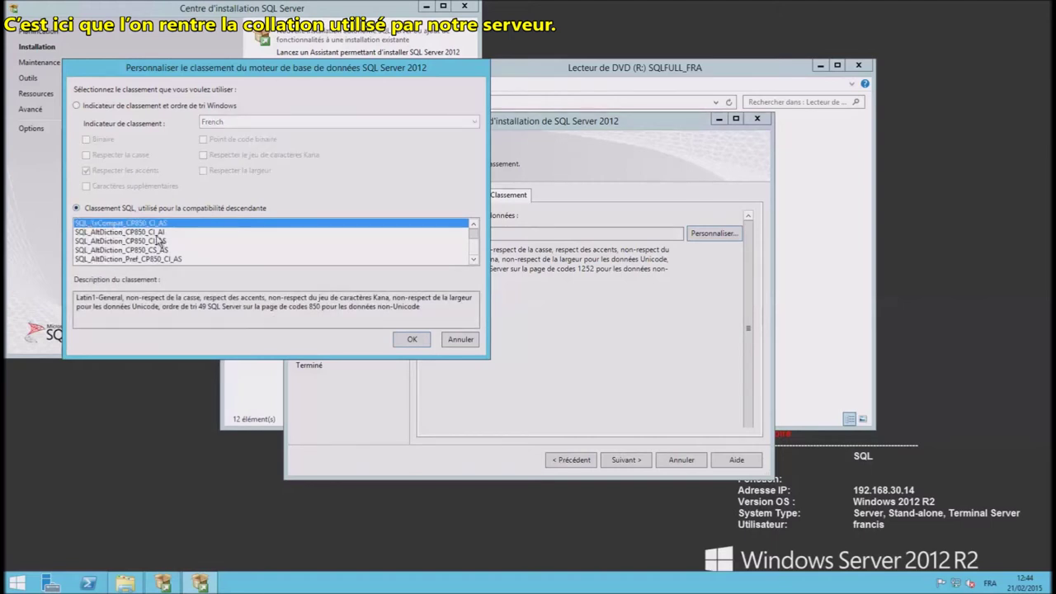
scroll(477, 246, "down", 3)
scroll(477, 246, "down", 10)
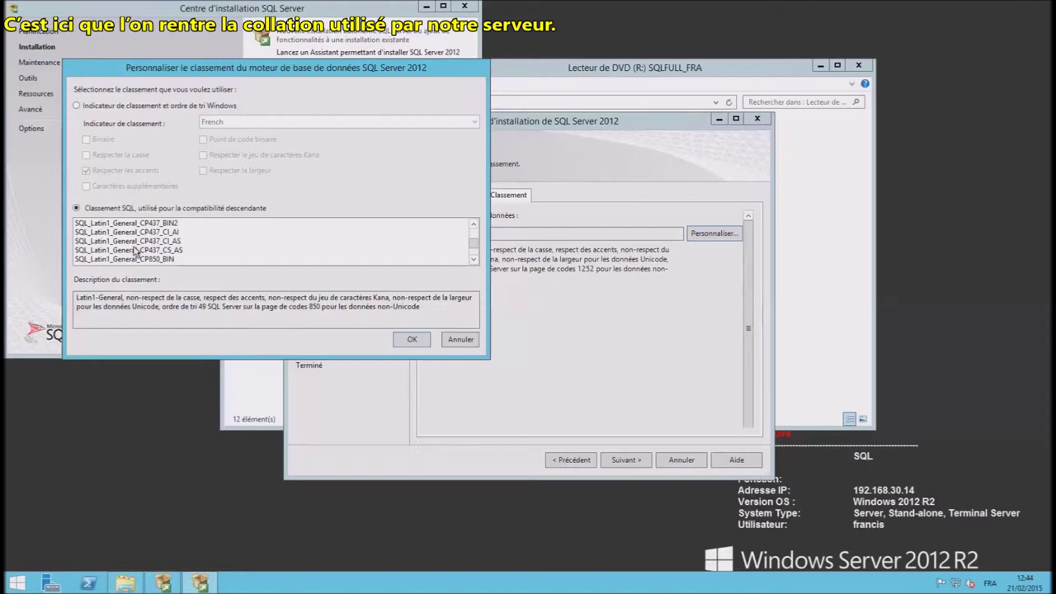
left_click(165, 250)
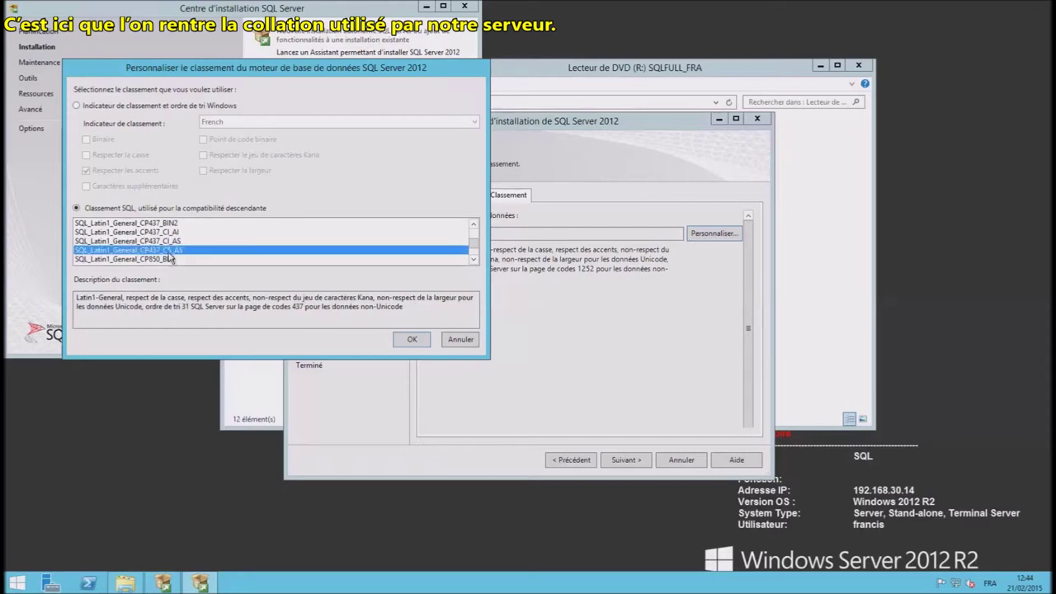
scroll(191, 257, "up", 1)
scroll(191, 257, "up", 6)
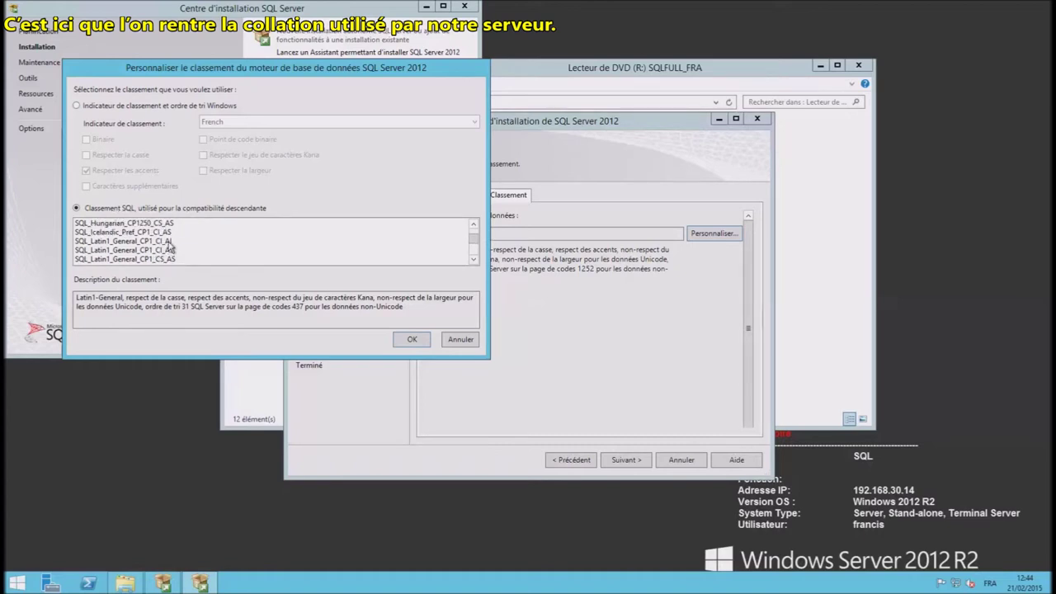
left_click(171, 249)
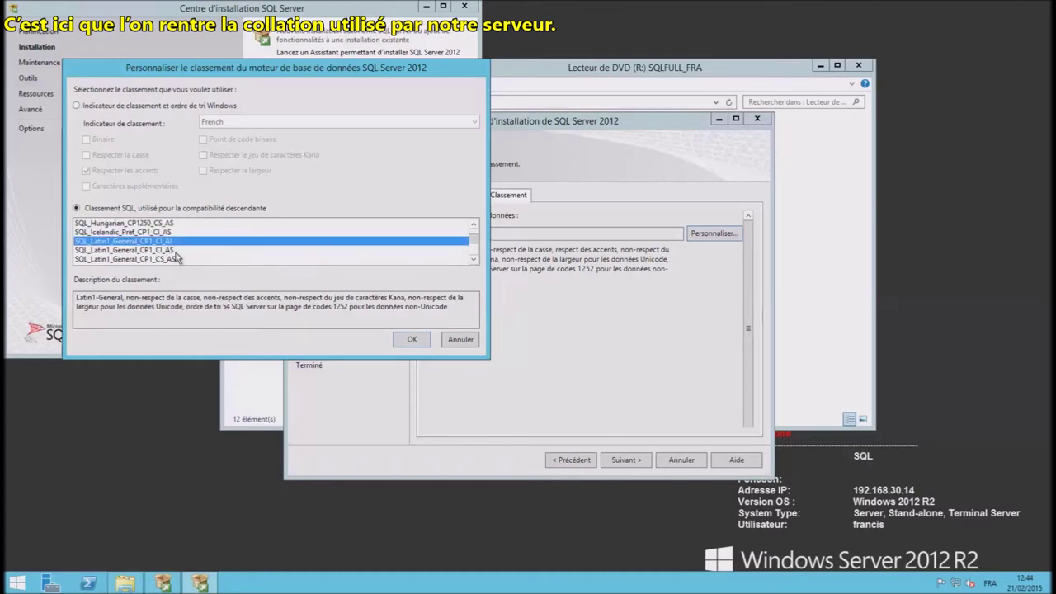
left_click(413, 339)
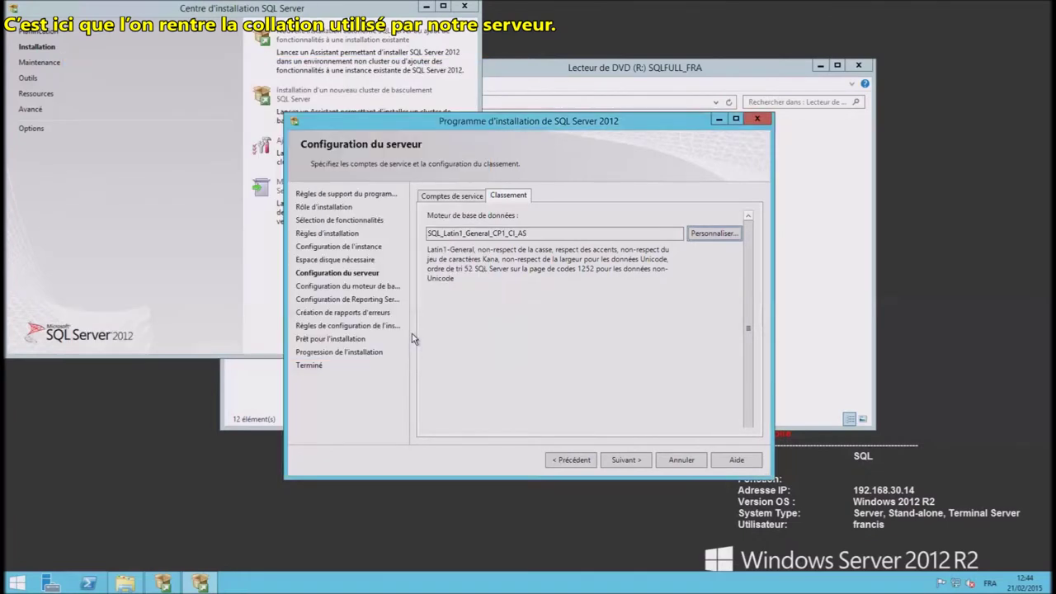
Continue to the database engine configuration, add the current user as SQL Server administrator under Windows authentication, and show the data directories.
left_click(438, 198)
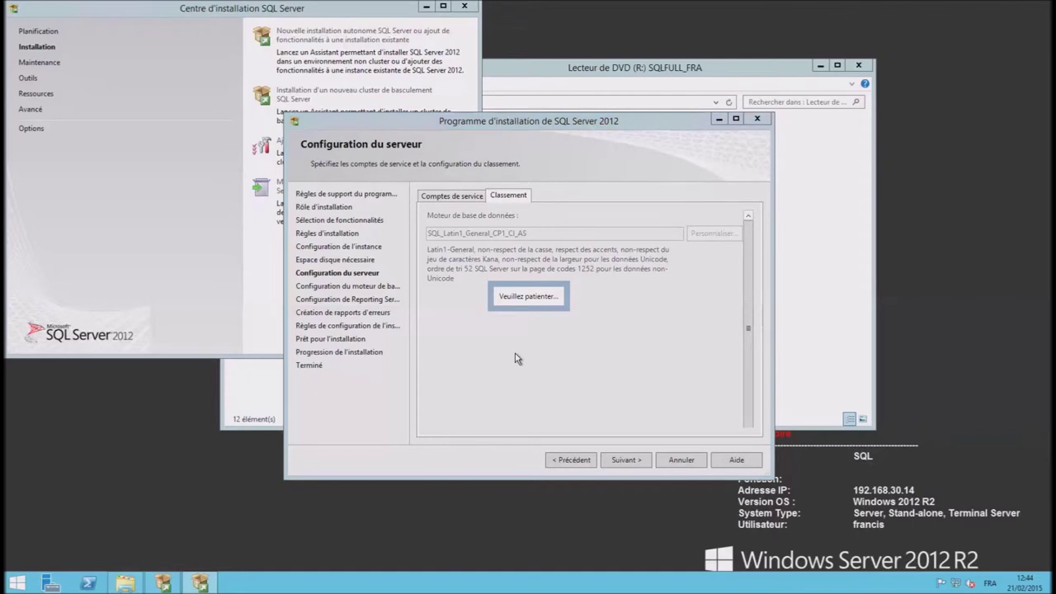
left_click(642, 462)
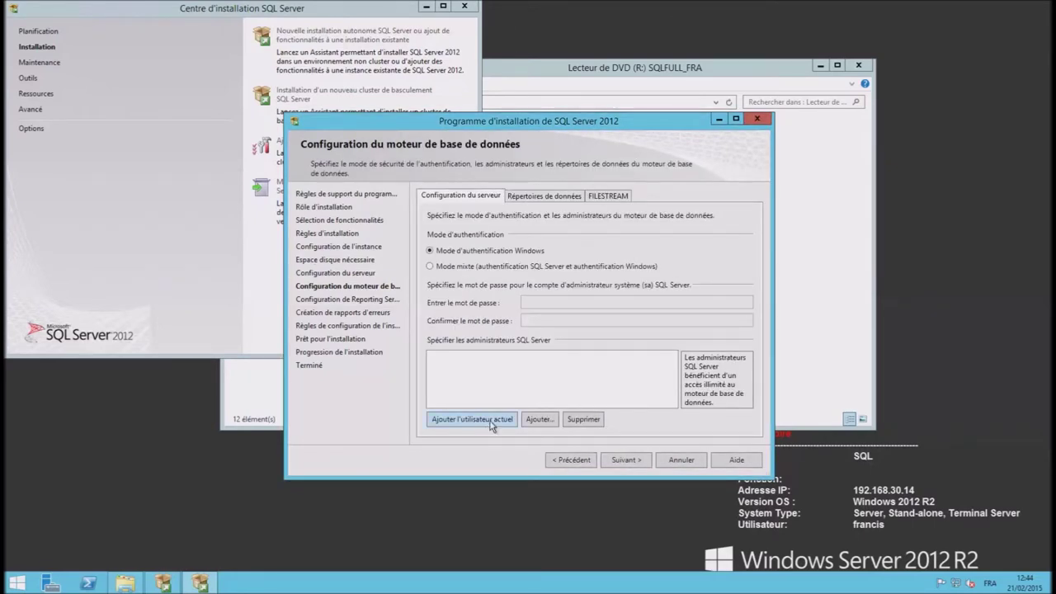
left_click(487, 420)
left_click(544, 197)
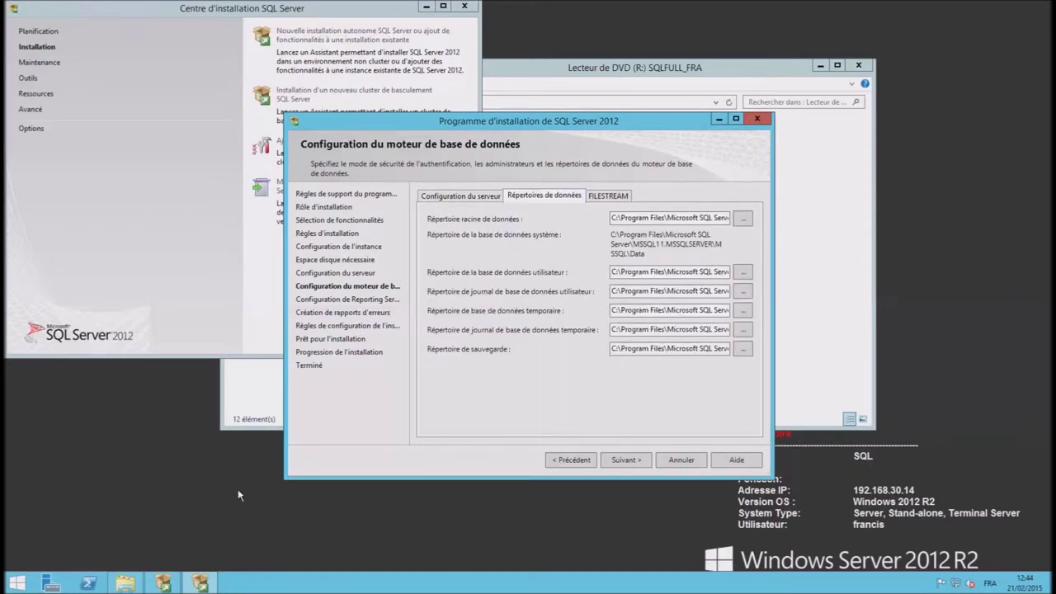
Switch to File Explorer and create a folder named Bases on the Data (D:) drive.
left_click(125, 583)
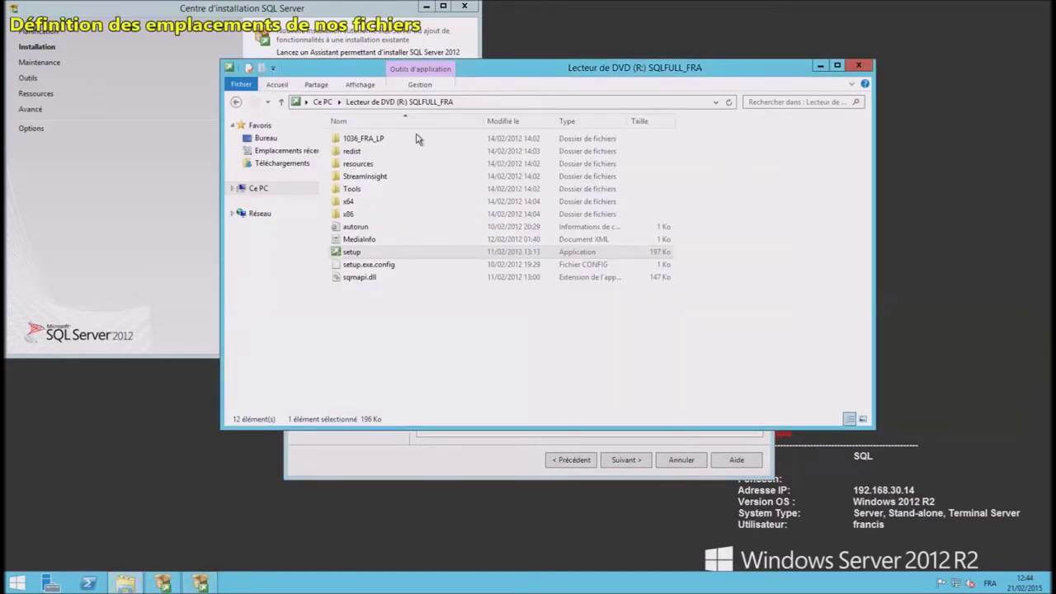
left_click(261, 192)
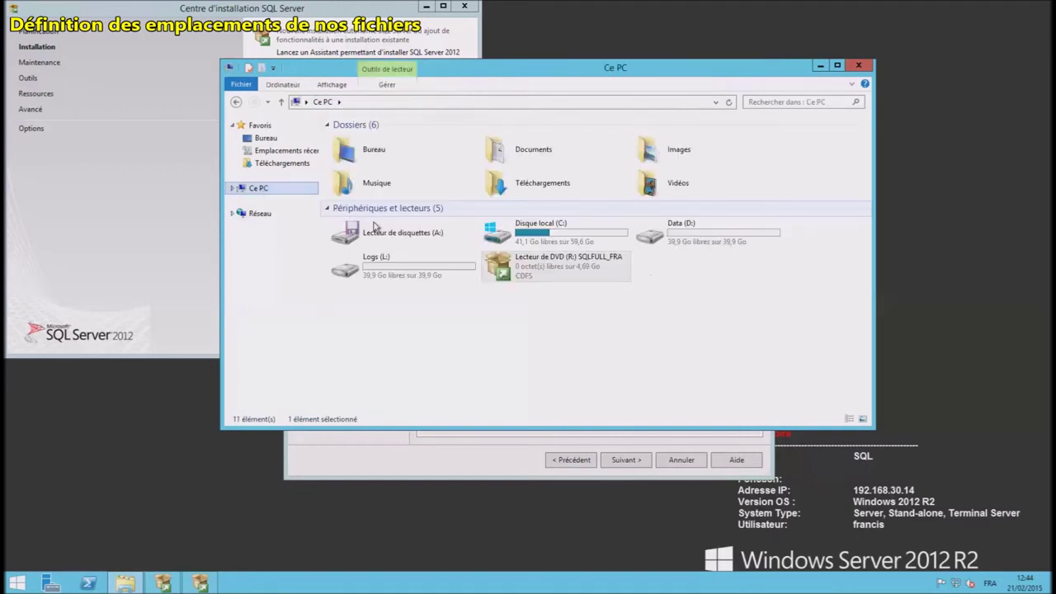
double_click(703, 240)
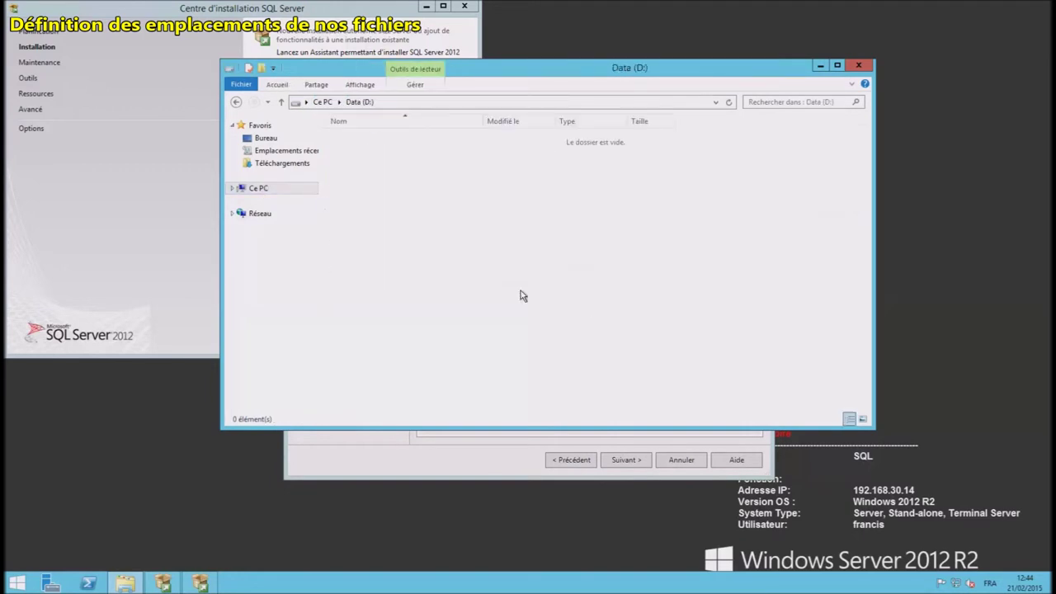
right_click(467, 255)
mouse_move(597, 380)
left_click(627, 378)
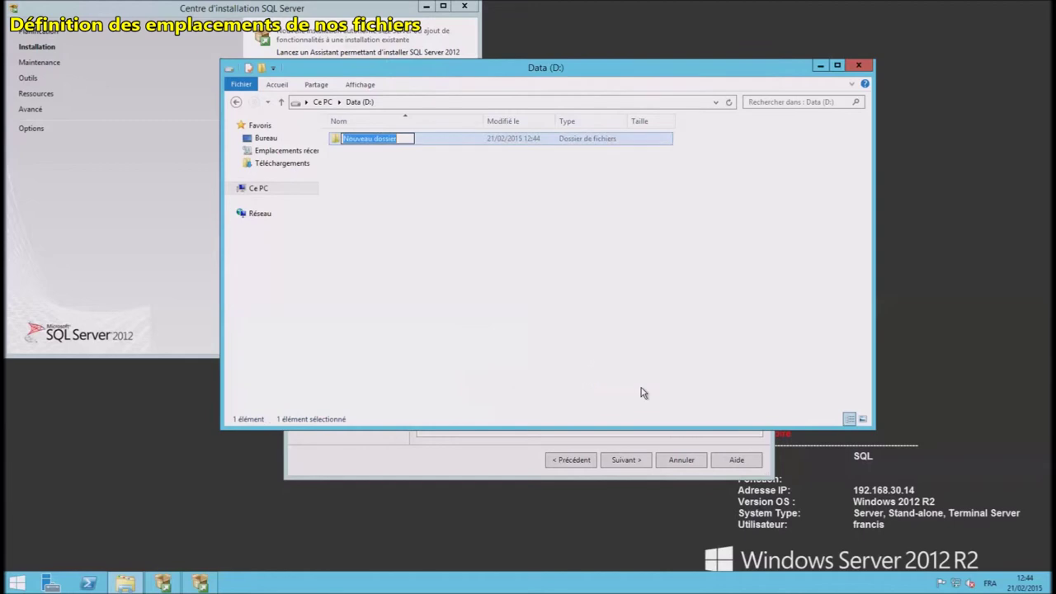
type("Bases")
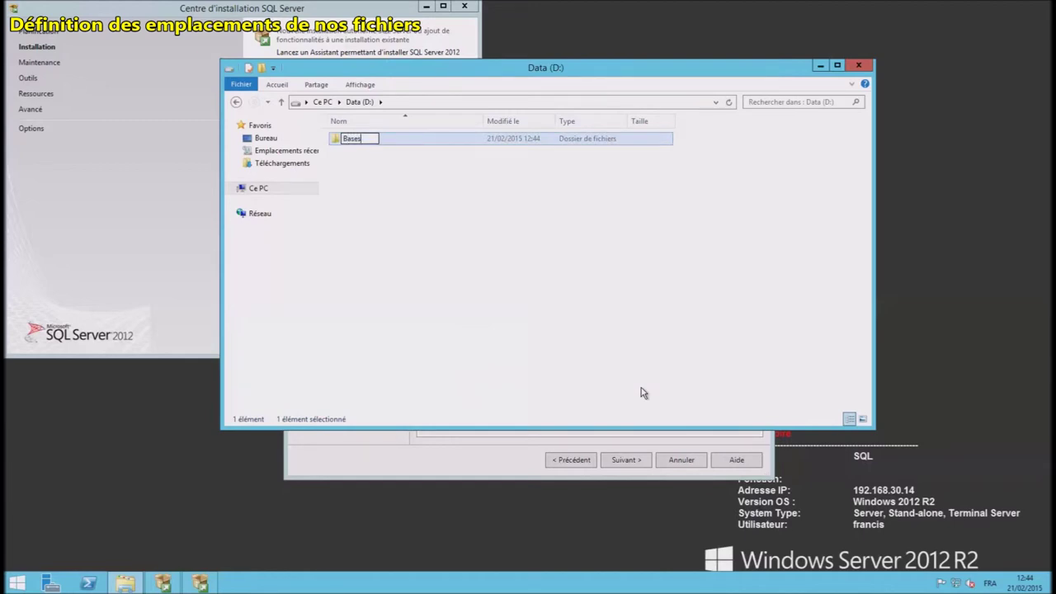
left_click(644, 393)
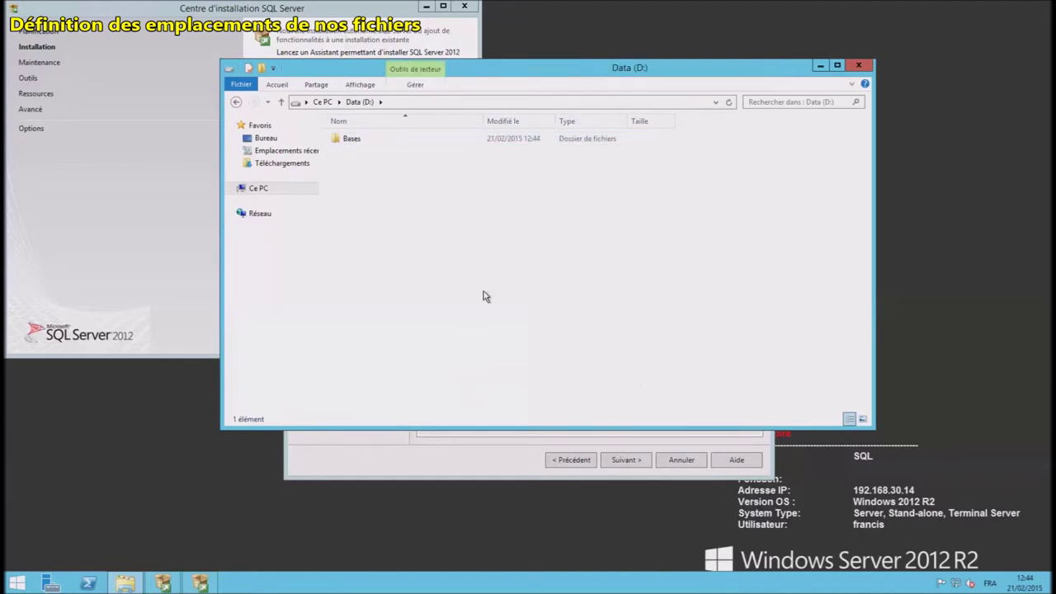
Create a folder named Logs on the Logs (L:) drive.
left_click(236, 101)
double_click(396, 268)
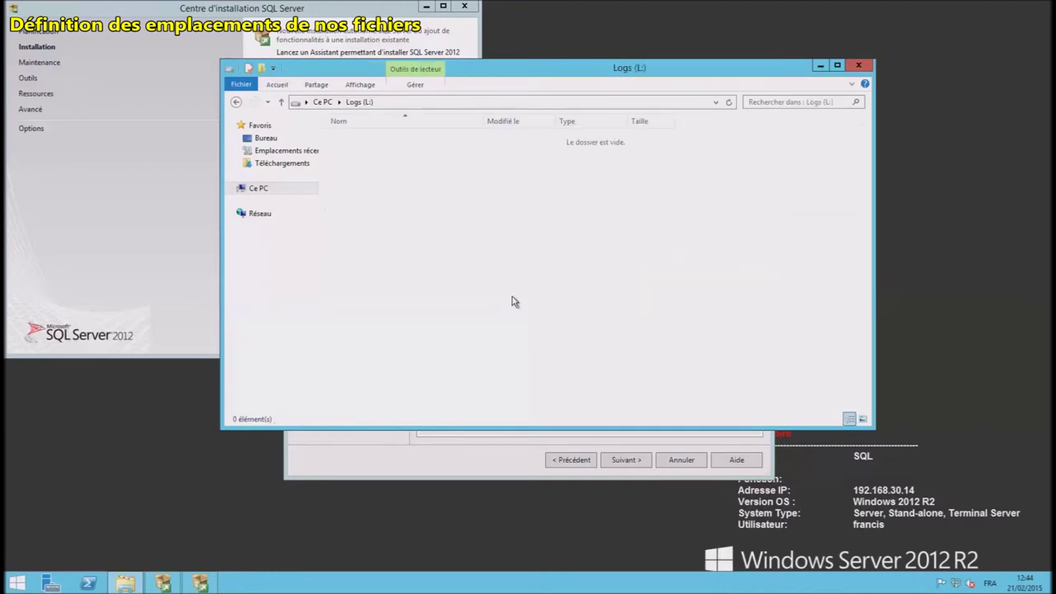
right_click(502, 246)
mouse_move(594, 385)
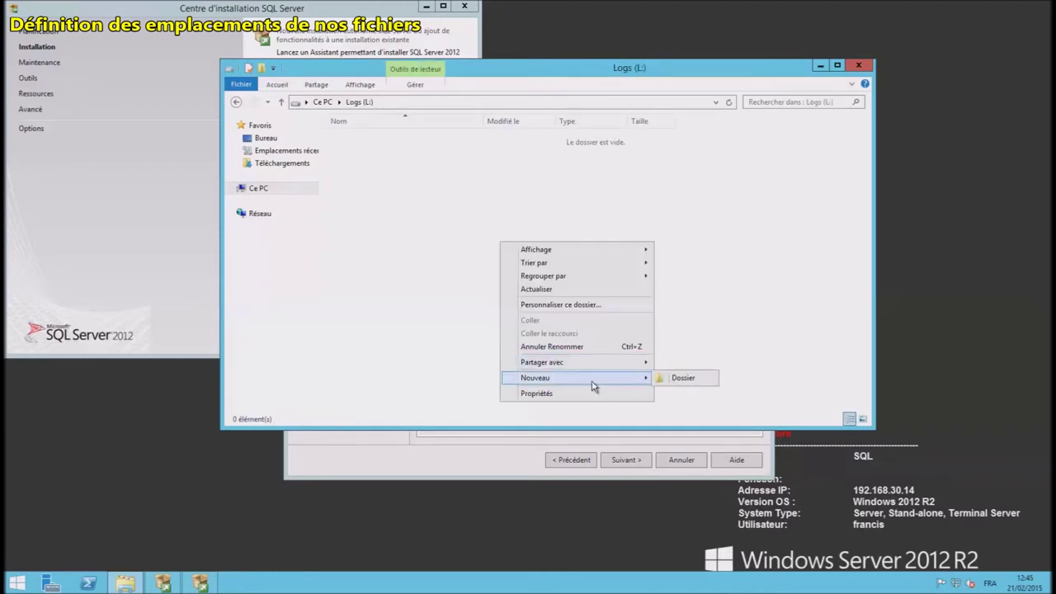
left_click(685, 385)
type("Logs")
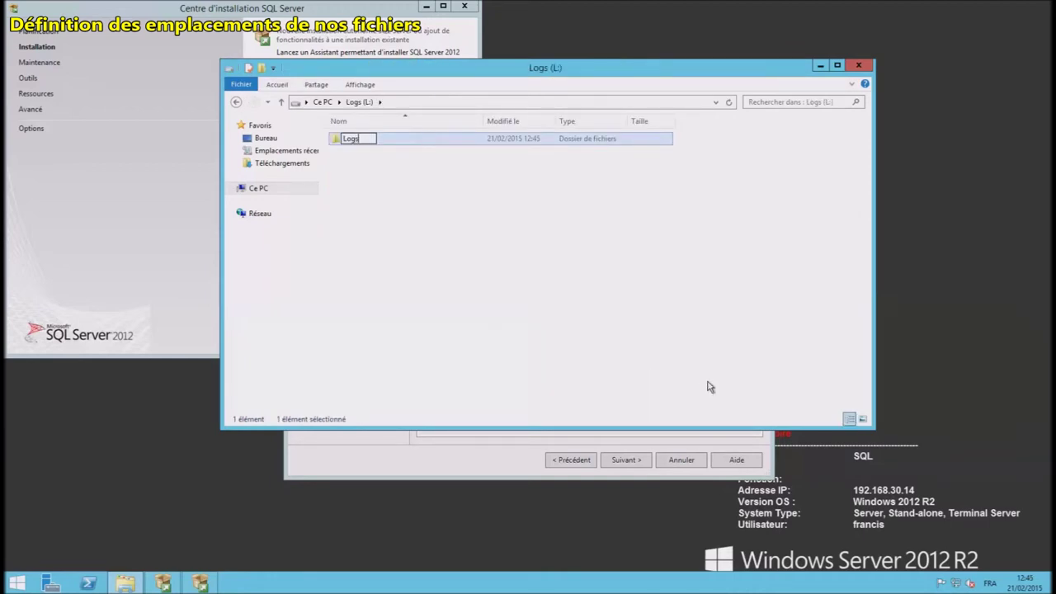
key("Return")
left_click(708, 387)
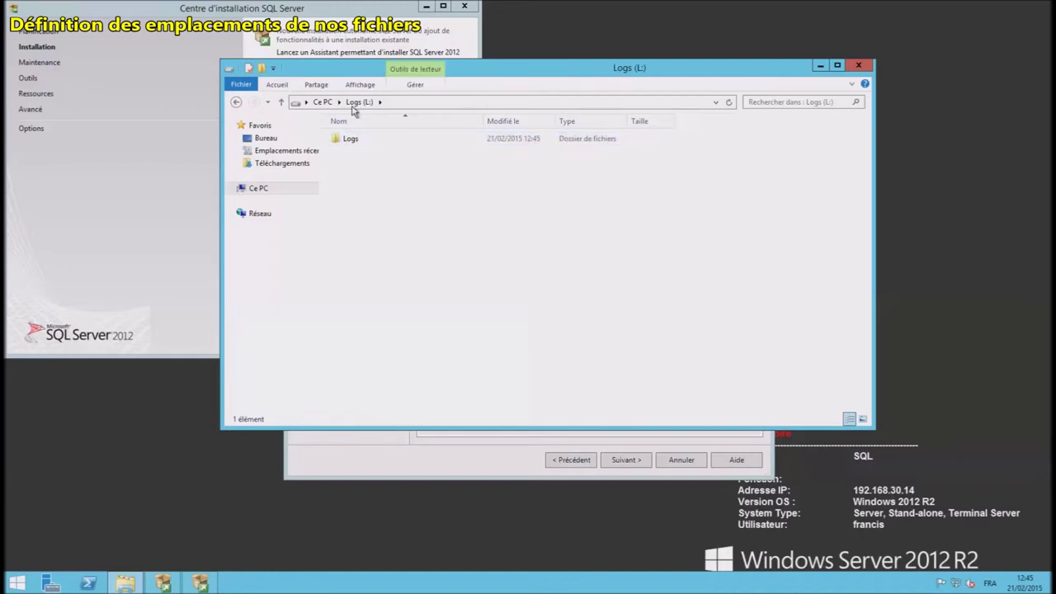
Open the Bases folder on the Data (D:) drive and select its full path.
left_click(235, 103)
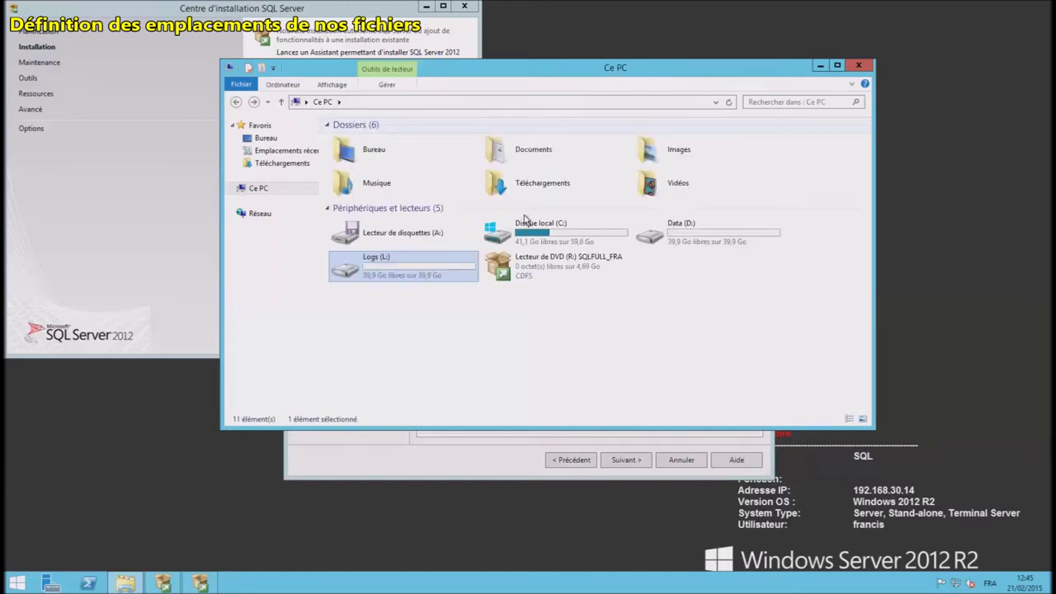
double_click(710, 233)
double_click(367, 144)
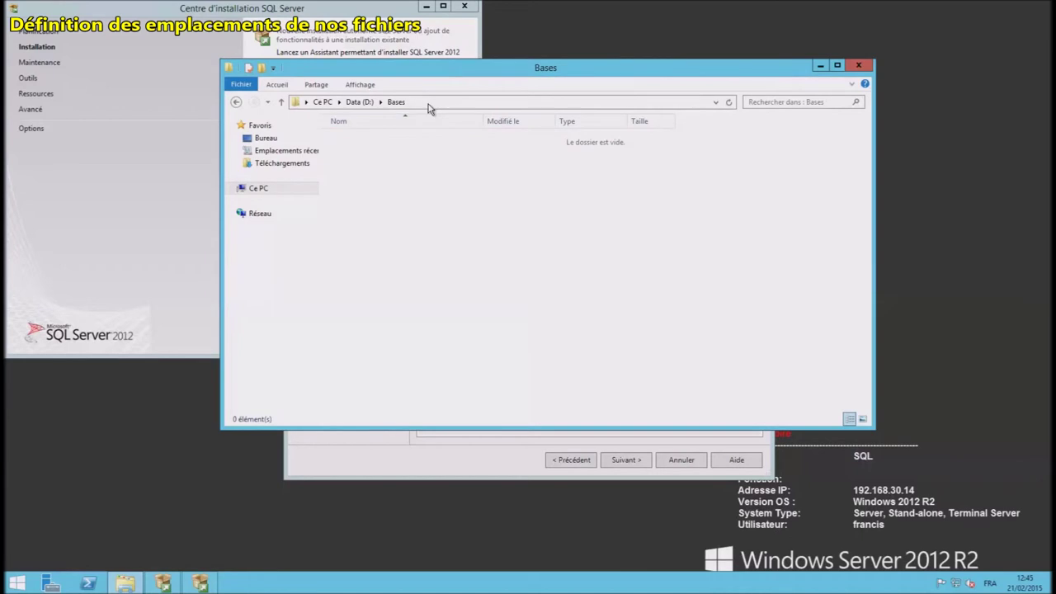
left_click(430, 102)
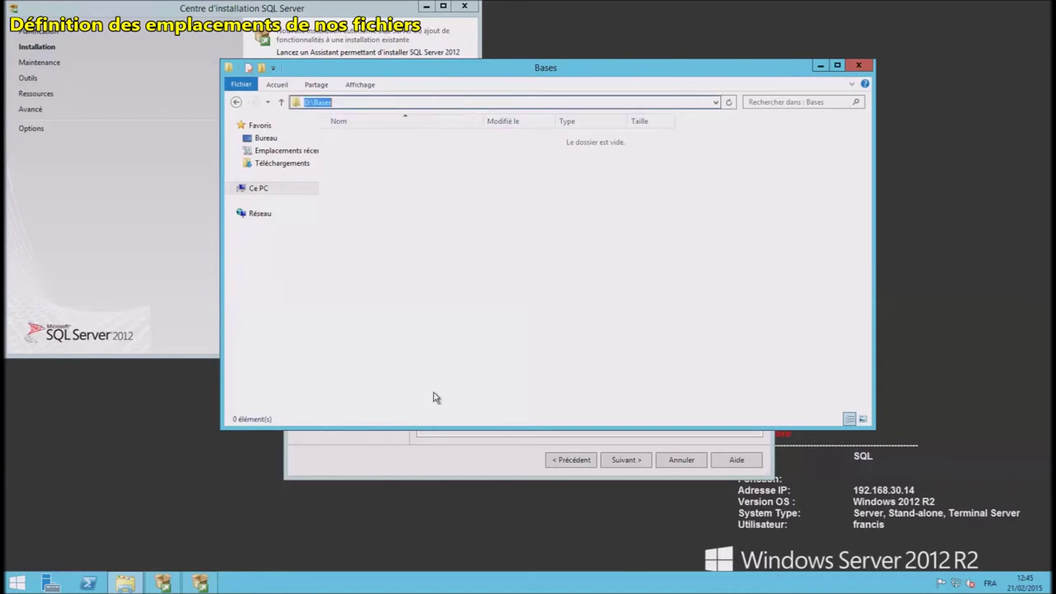
Switch back to the SQL Server 2012 setup and set the user database directory to the D:\Bases folder.
left_click(413, 465)
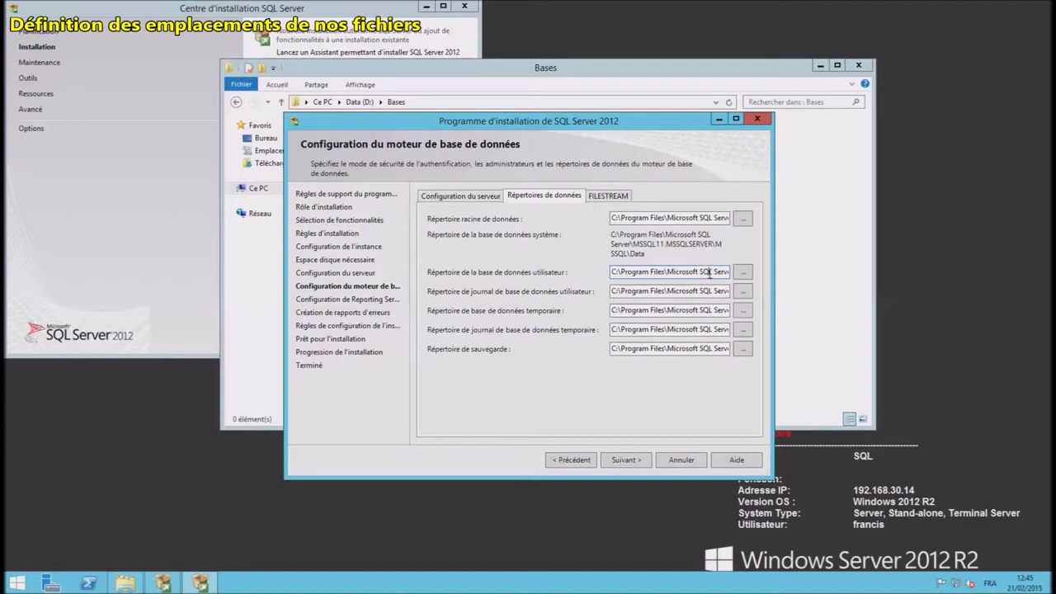
left_click(743, 274)
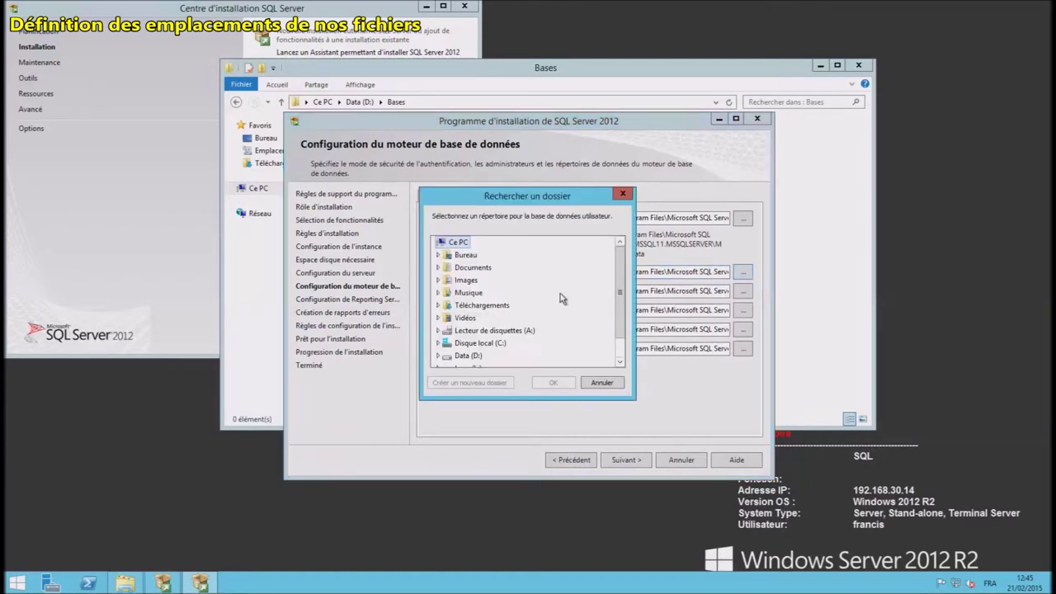
left_click(476, 357)
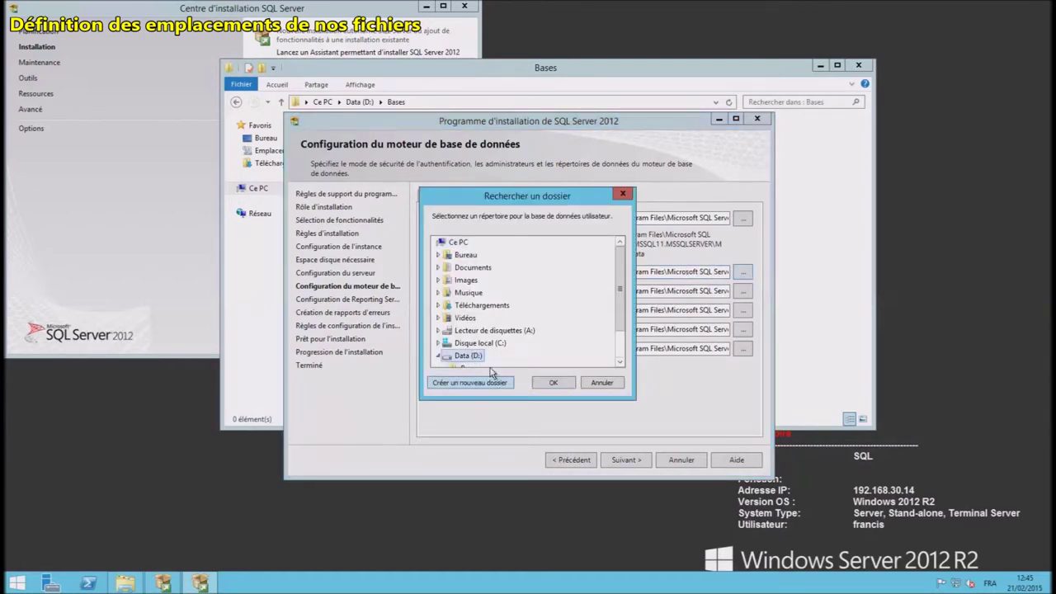
scroll(492, 355, "down", 1)
left_click(469, 330)
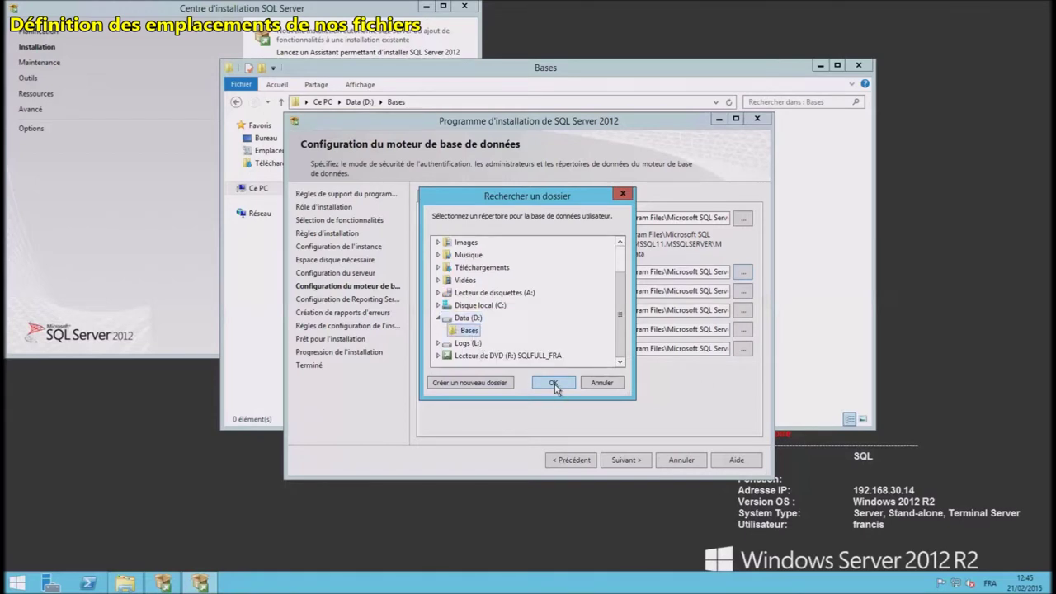
left_click(554, 383)
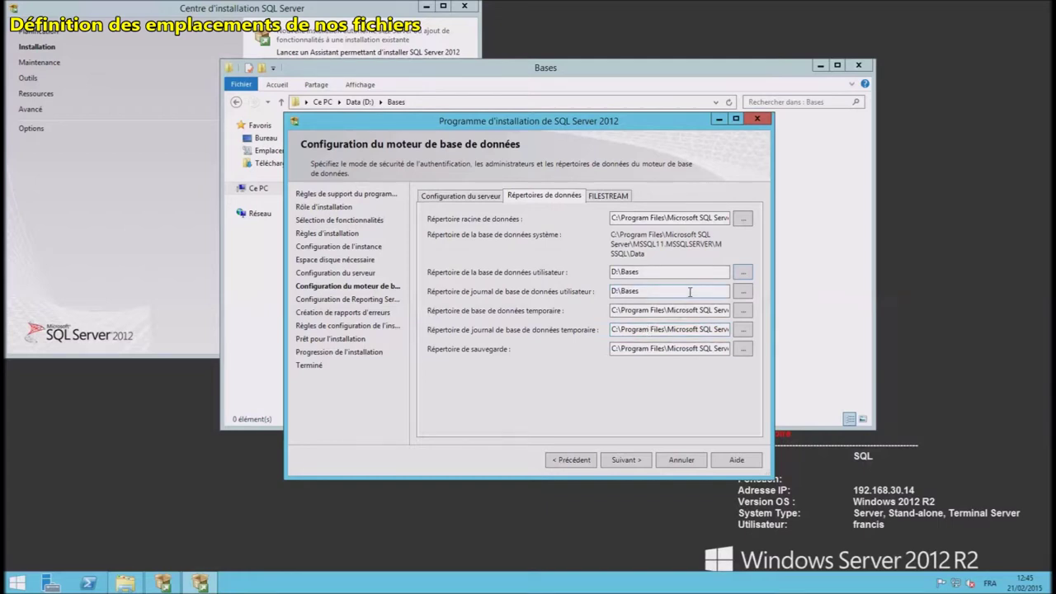
Set the user database log directory to the Logs folder on the Logs (L:) drive.
left_click(743, 291)
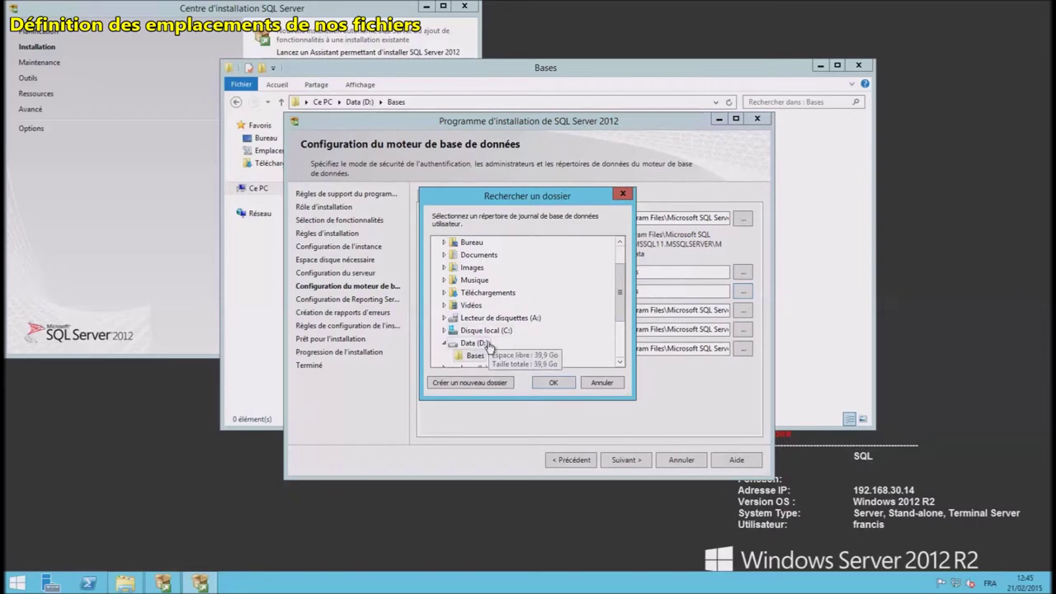
scroll(620, 313, "down", 1)
scroll(621, 314, "down", 1)
left_click(475, 318)
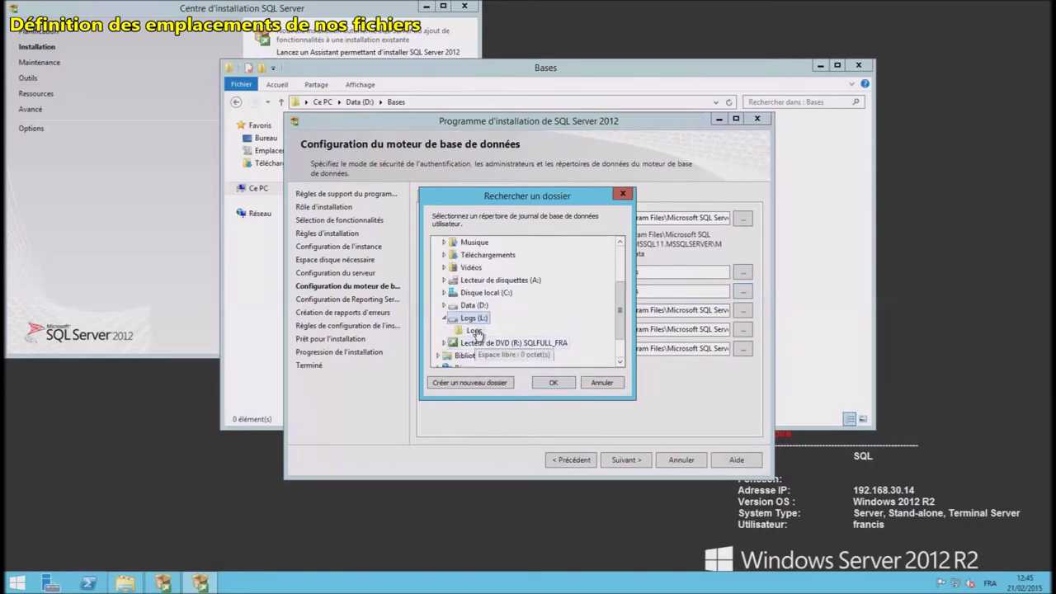
left_click(475, 330)
left_click(550, 383)
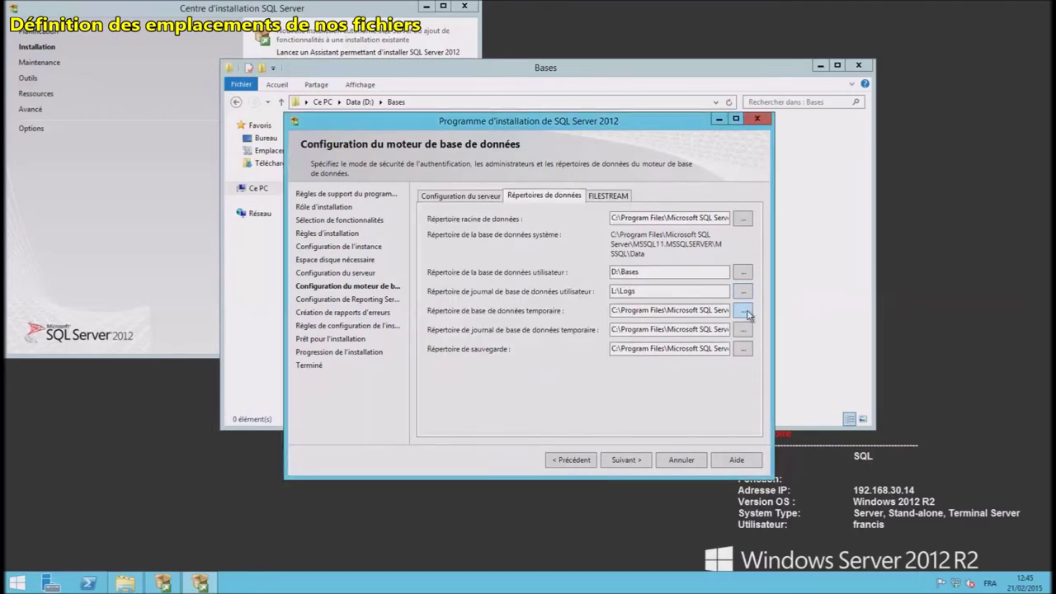
Copy the user database directory path and replace the temporary database directory with D:\Bases.
double_click(652, 271)
key("ctrl+c")
left_click(683, 310)
left_click_drag(683, 311, 581, 319)
key("BackSpace")
key("BackSpace")
key("BackSpace")
key("BackSpace")
key("BackSpace")
key("BackSpace")
key("BackSpace")
key("BackSpace")
key("BackSpace")
key("BackSpace")
key("BackSpace")
key("BackSpace")
key("BackSpace")
key("BackSpace")
key("BackSpace")
key("BackSpace")
key("BackSpace")
key("BackSpace")
key("BackSpace")
key("BackSpace")
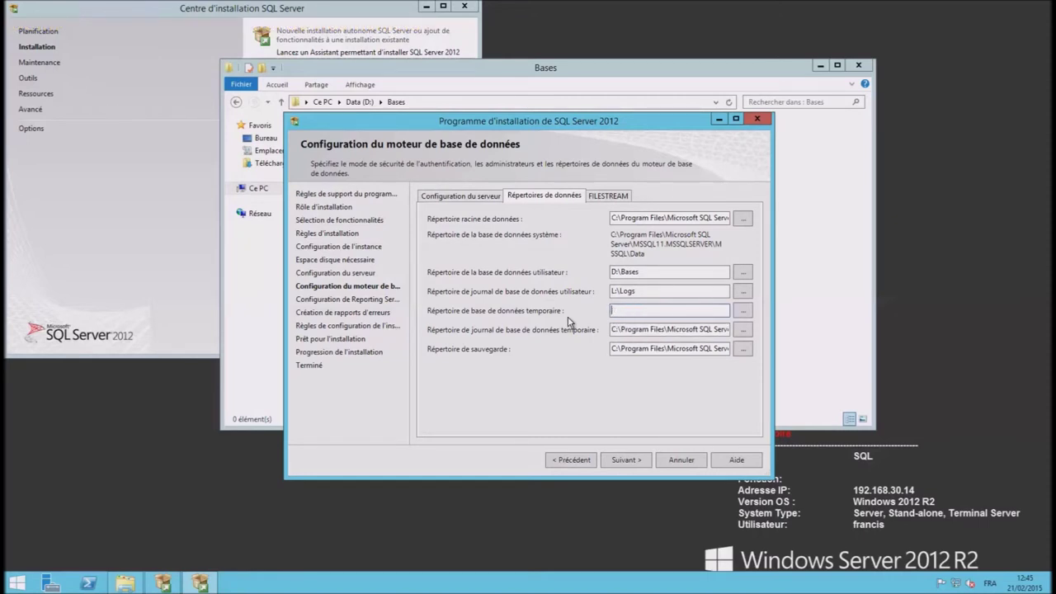
key("ctrl+v")
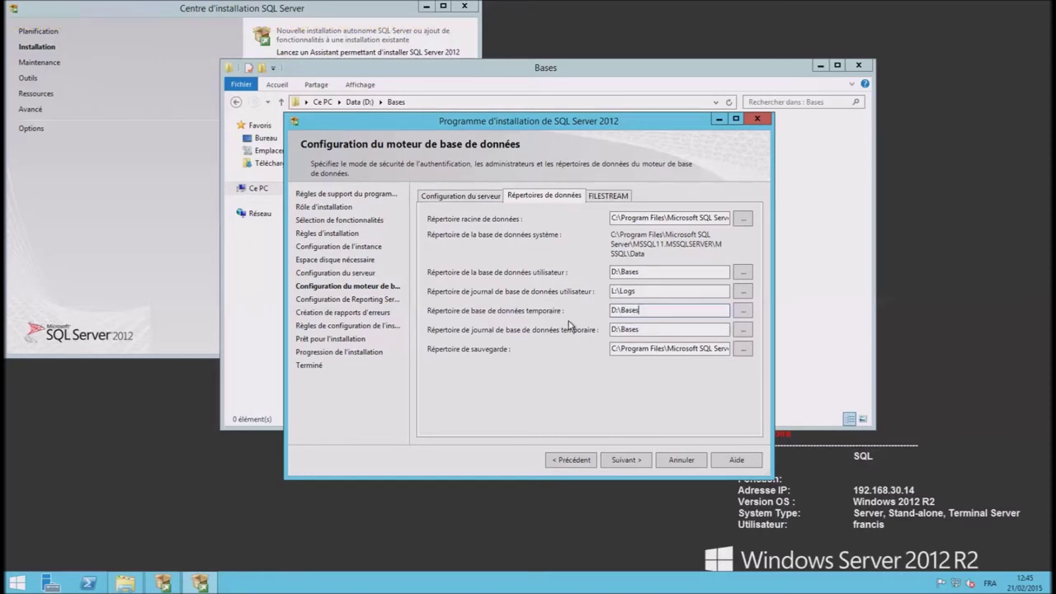
Switch to File Explorer and create a folder named Sauvegarde on the Data (D:) drive.
left_click(667, 349)
left_click(834, 241)
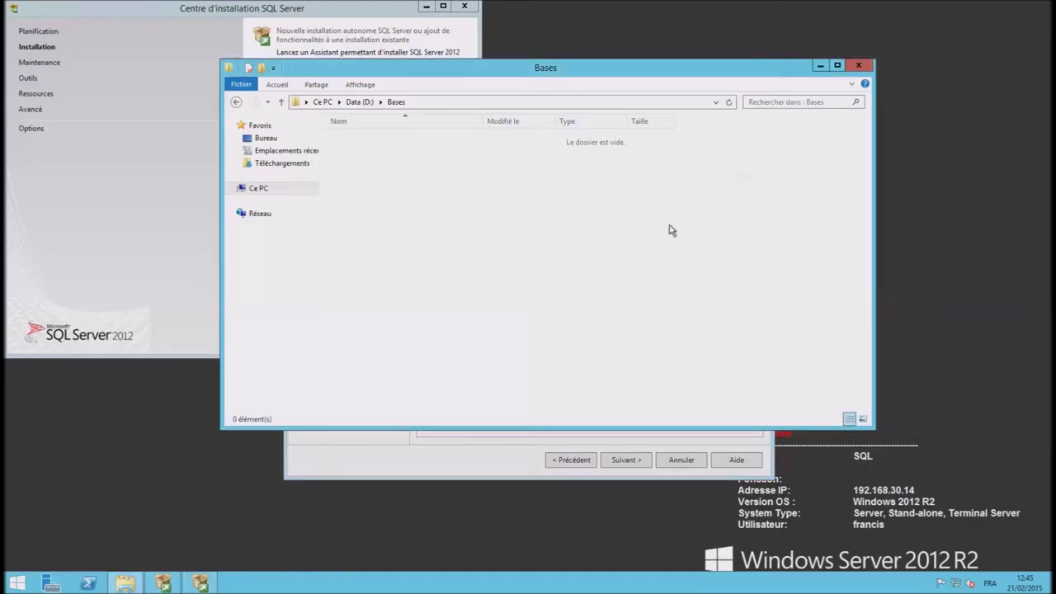
left_click(359, 102)
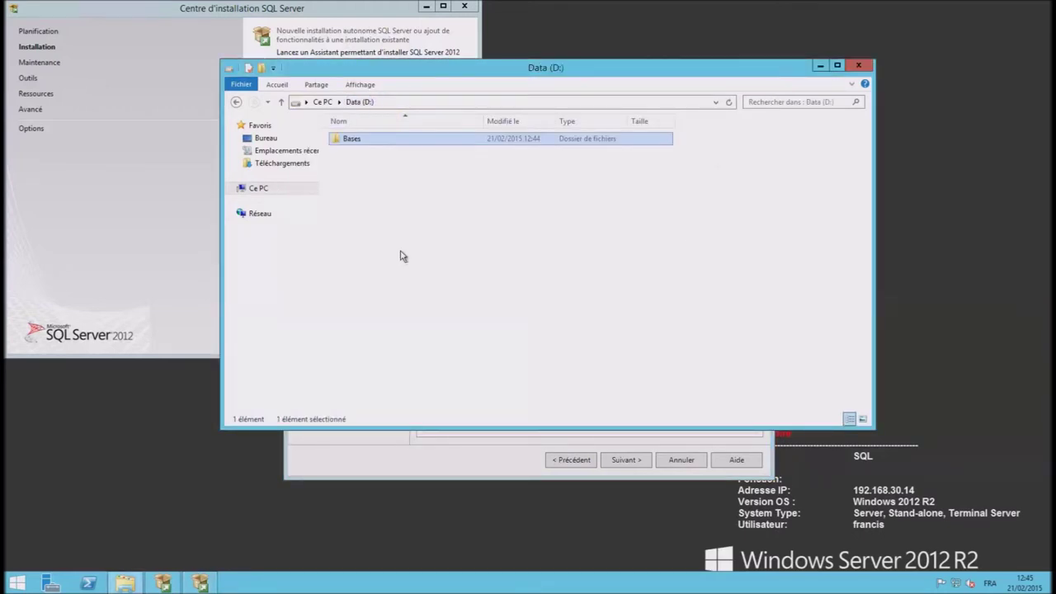
right_click(380, 215)
mouse_move(498, 356)
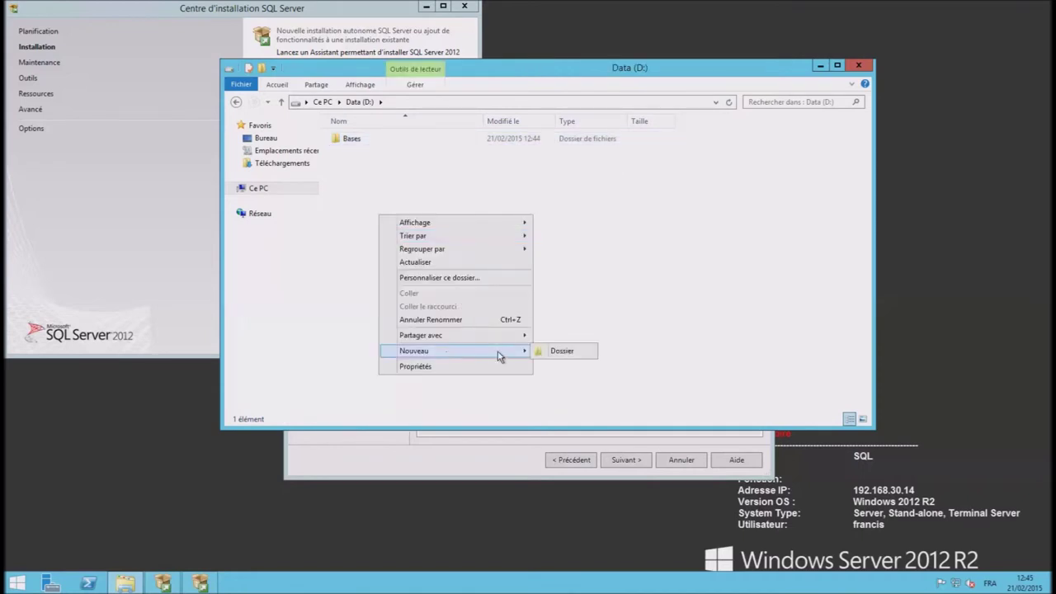
left_click(555, 353)
type("Sauve")
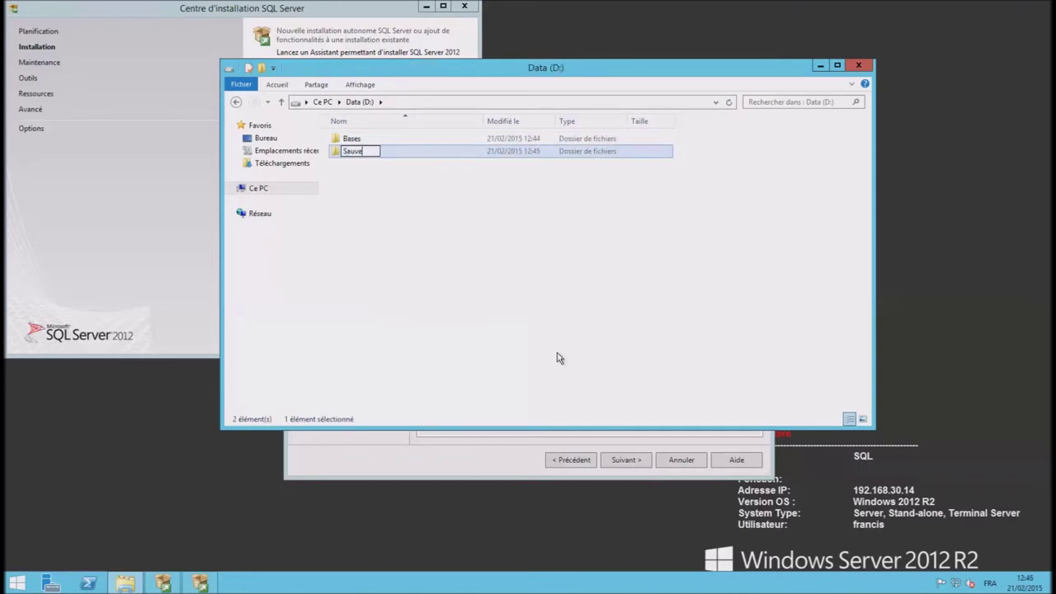
type("garde")
left_click(463, 248)
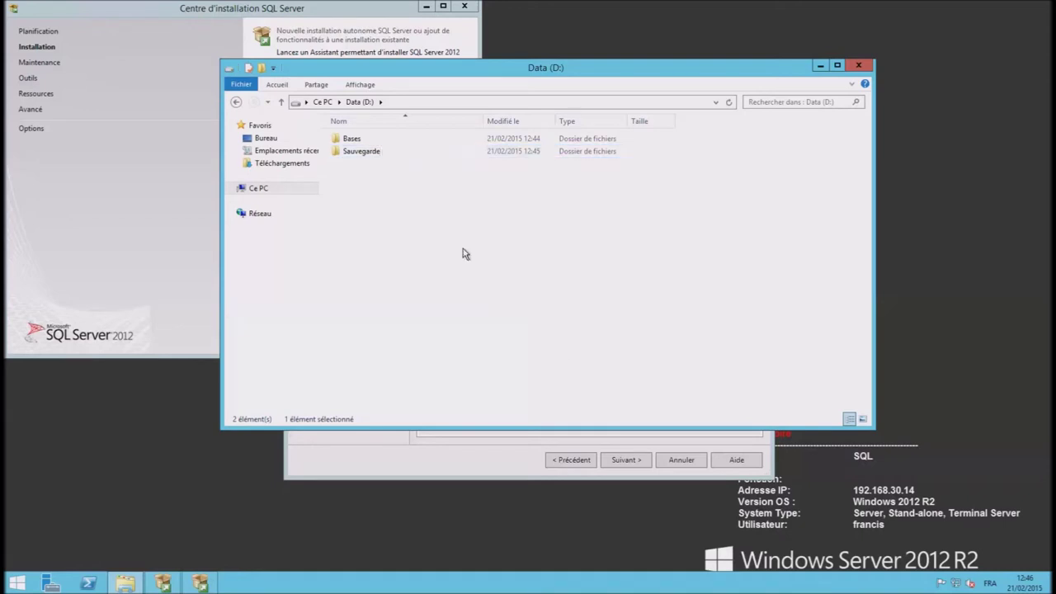
Copy the Sauvegarde folder's path and set the backup directory in the SQL Server setup to D:\Sauvegarde.
double_click(377, 155)
left_click(452, 102)
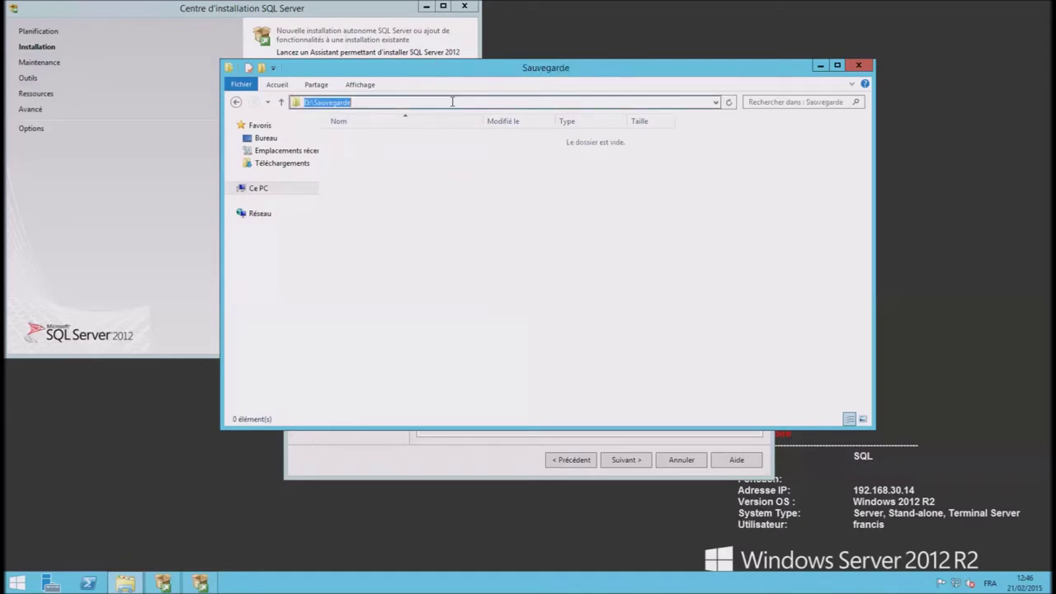
left_click(474, 455)
left_click_drag(710, 349, 531, 352)
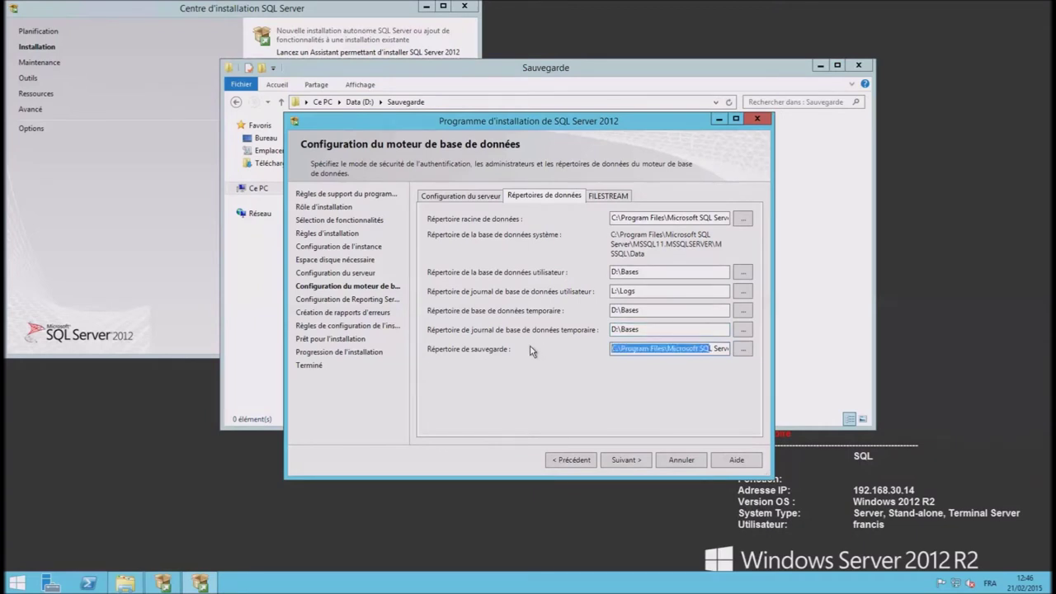
key("Delete")
key("Delete")
key("Delete")
key("Delete")
key("Delete")
key("Delete")
key("Delete")
key("Delete")
key("Delete")
key("Delete")
key("Delete")
key("Delete")
key("Delete")
key("Delete")
key("Delete")
key("Delete")
key("Delete")
key("Delete")
key("Delete")
key("Delete")
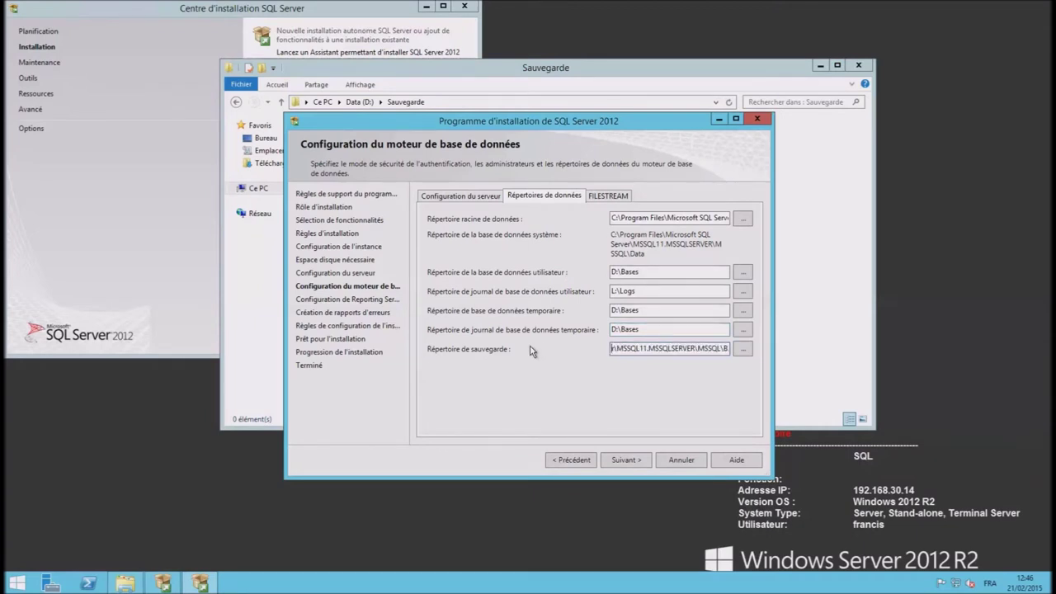
key("Delete")
key("Delete")
key("Delete")
key("Delete")
key("Delete")
key("Delete")
key("Delete")
key("Delete")
key("Delete")
key("Delete")
key("Delete")
key("Delete")
type("D:\\Sauvegarde")
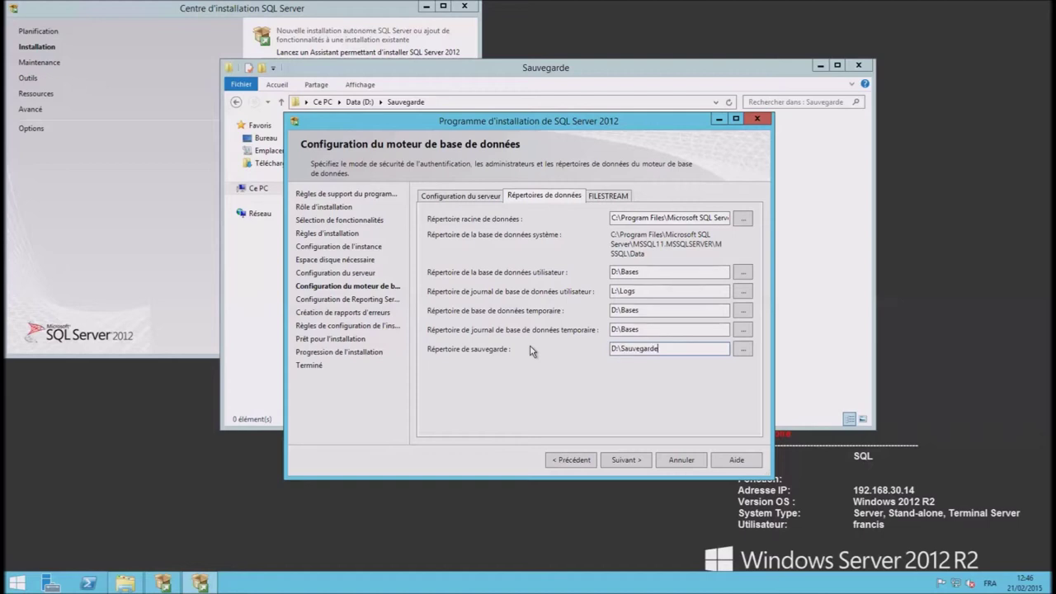
Continue through the remaining setup pages, keeping Reporting Services in native mode with "Installer et configurer", and start the installation.
left_click(627, 462)
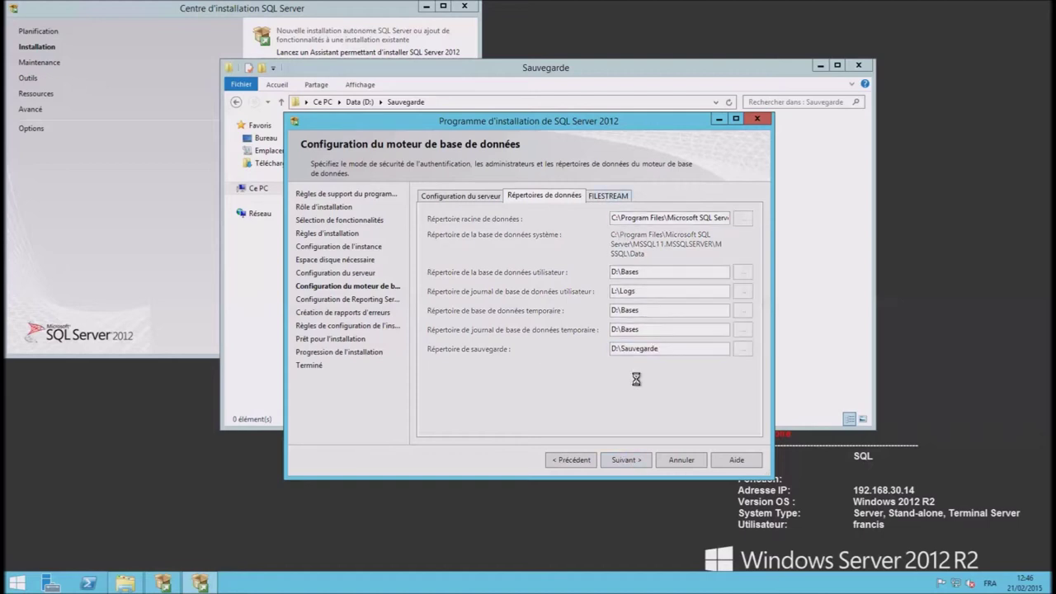
left_click(627, 462)
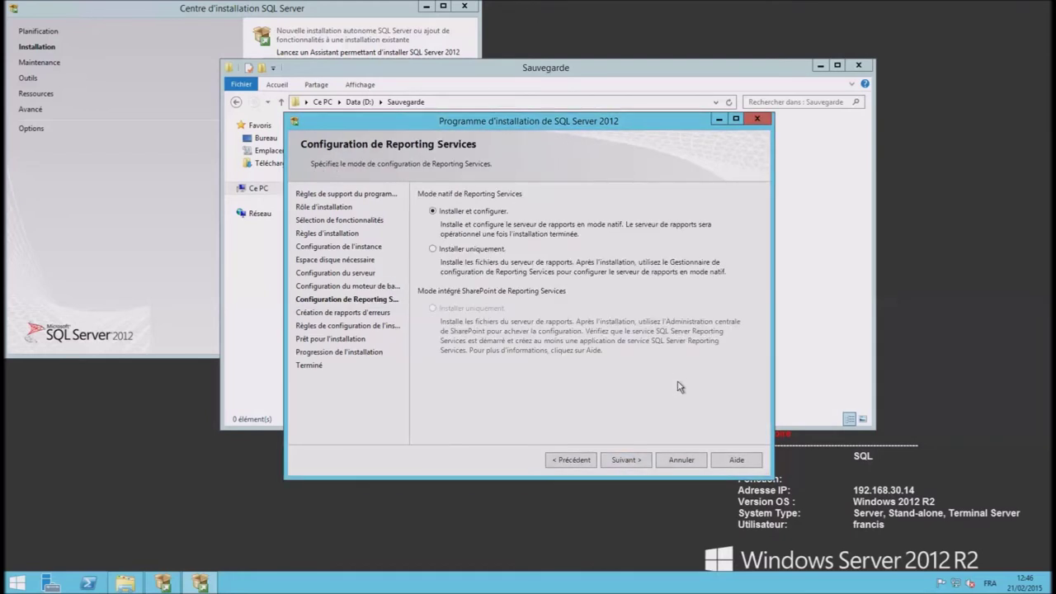
left_click(625, 459)
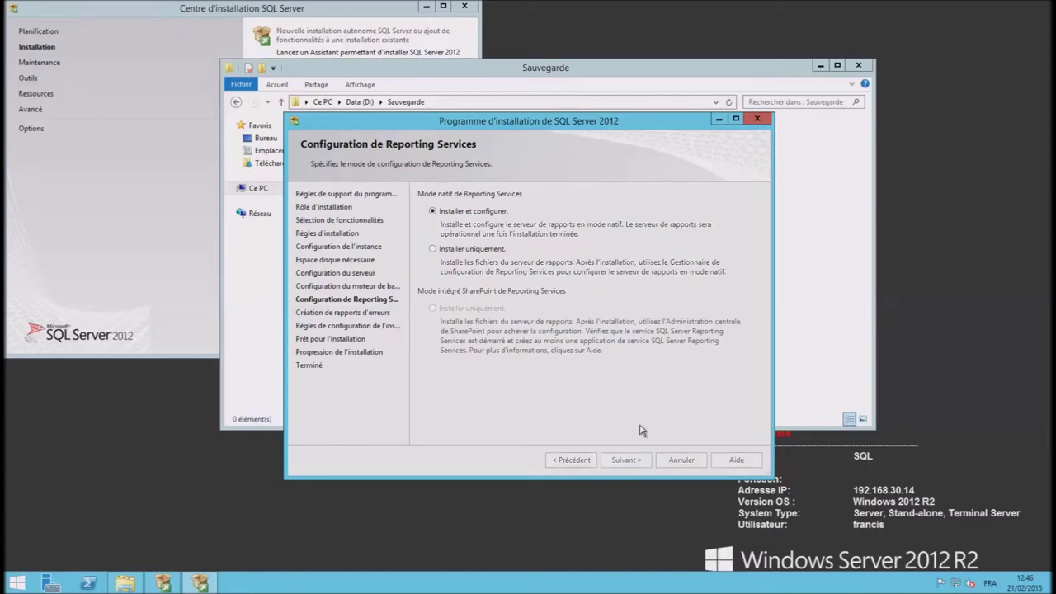
left_click(627, 460)
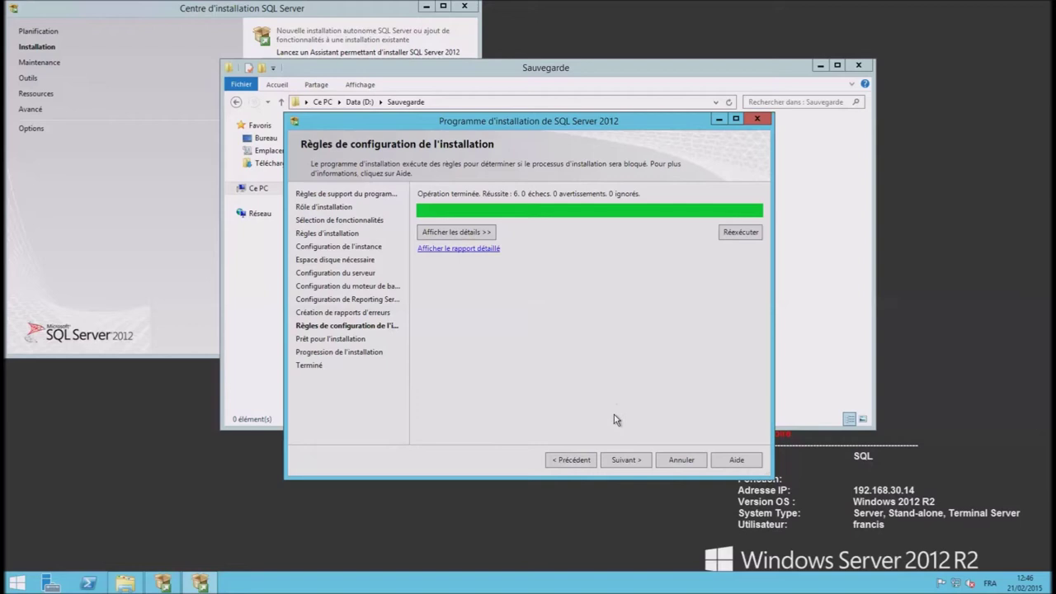
left_click(627, 460)
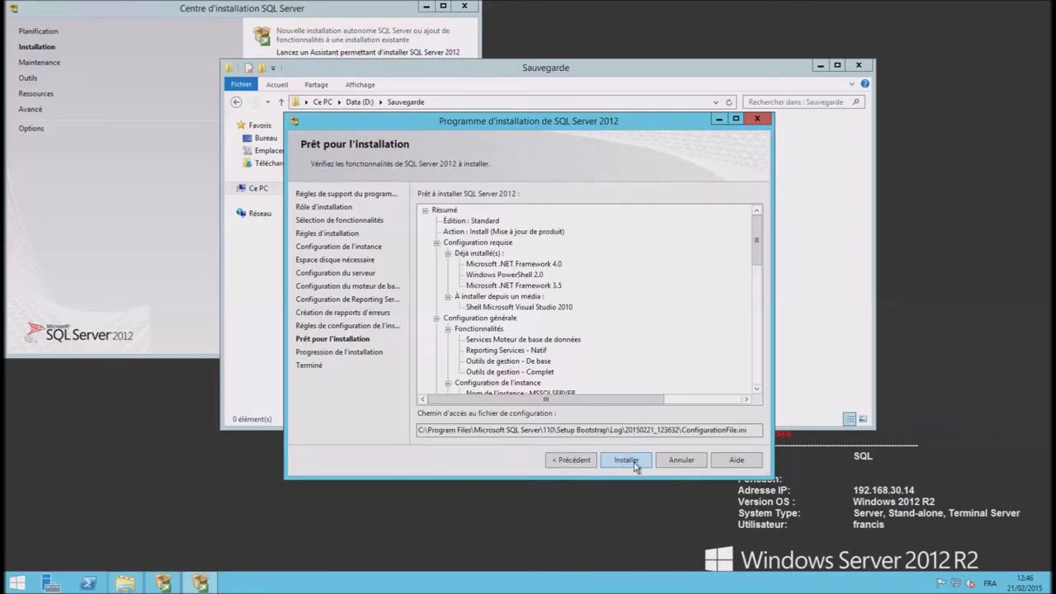
left_click(633, 464)
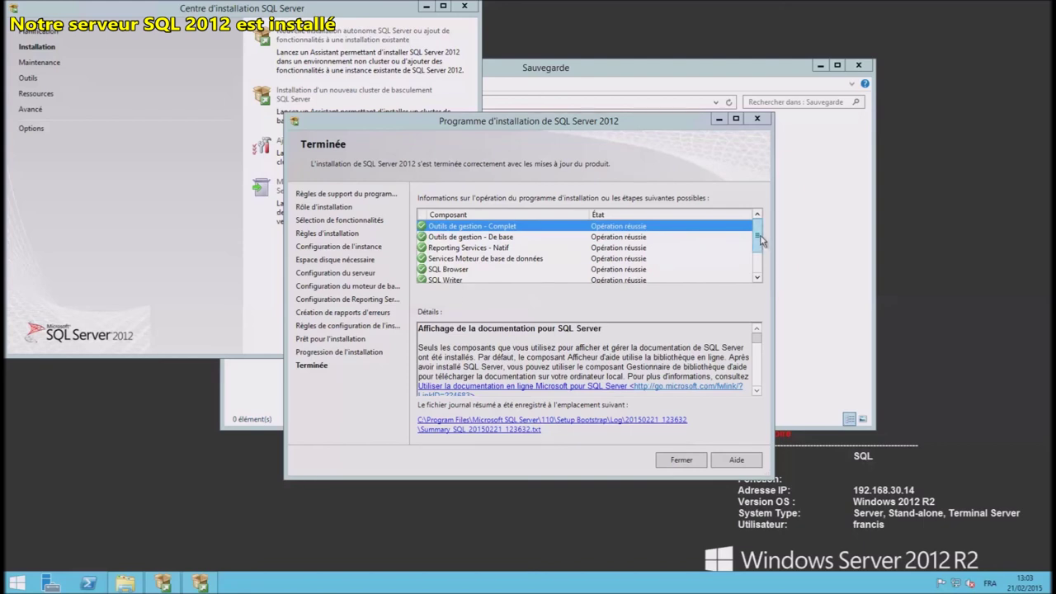
Review the list of installed components, and close the setup program and the SQL Server Installation Center.
left_click(759, 264)
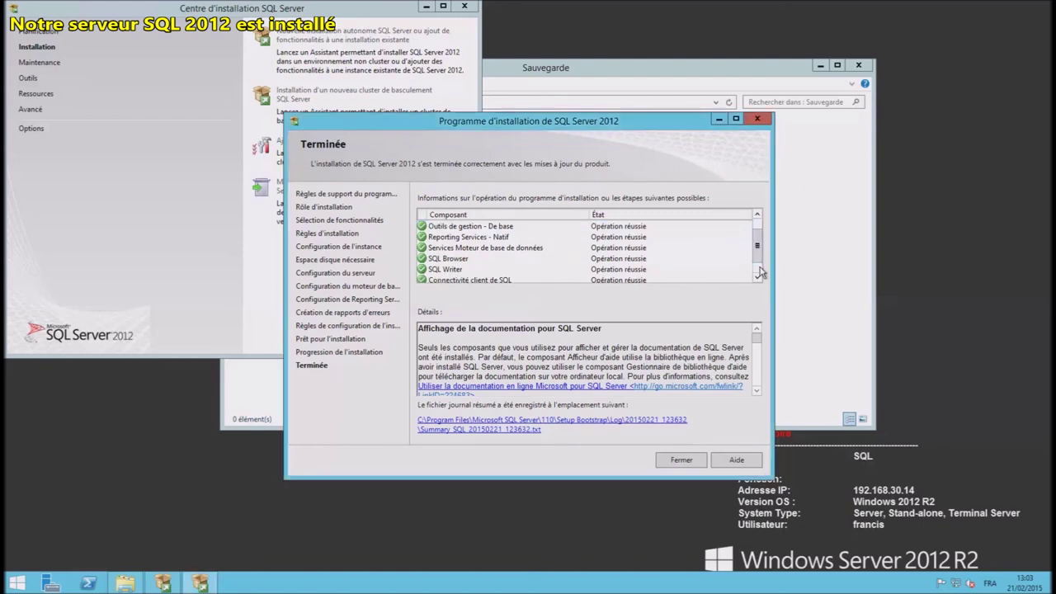
left_click(682, 461)
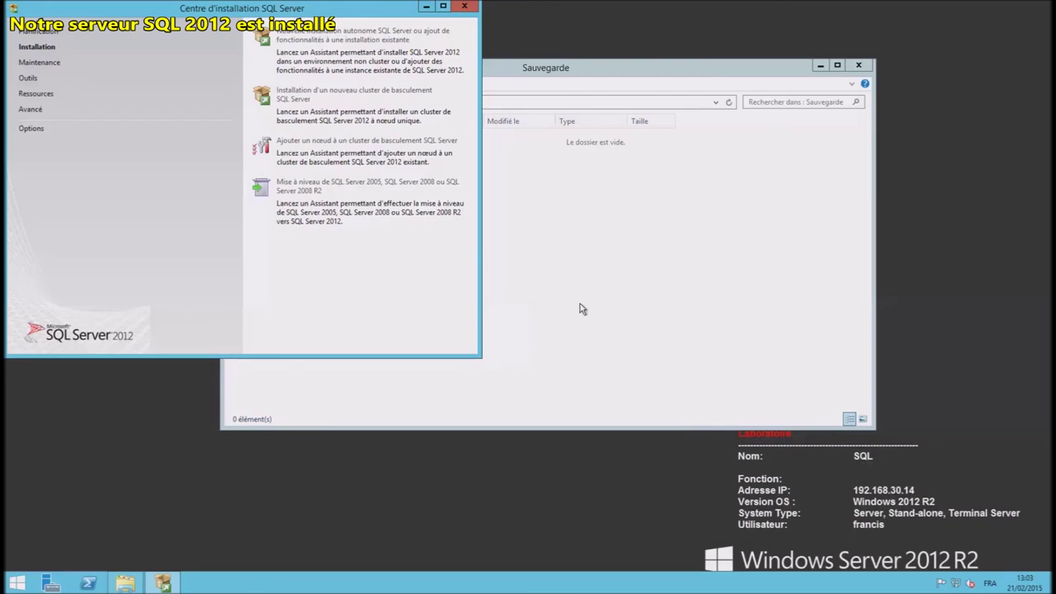
left_click(466, 8)
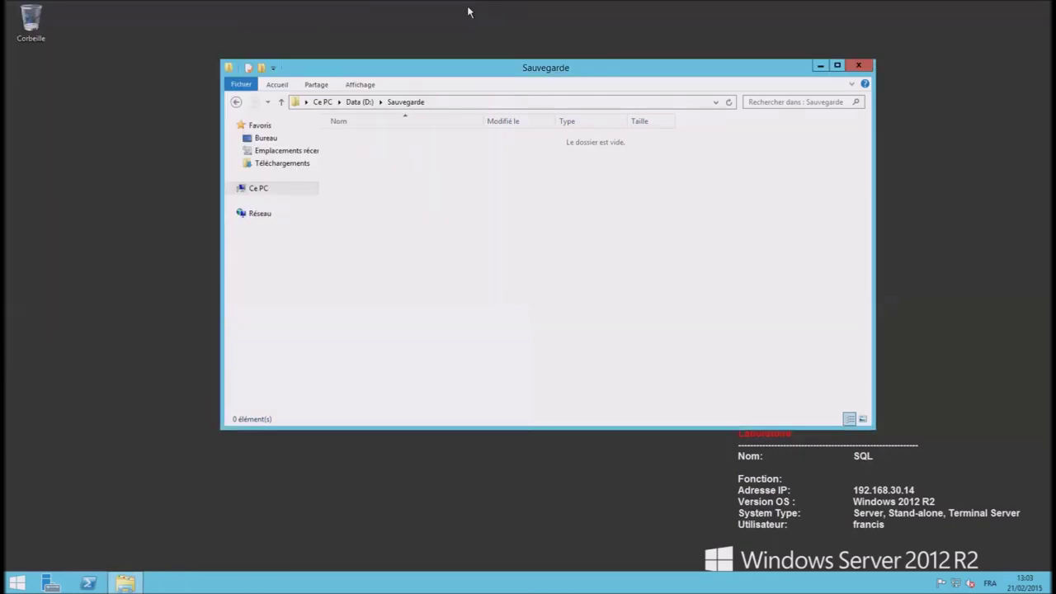